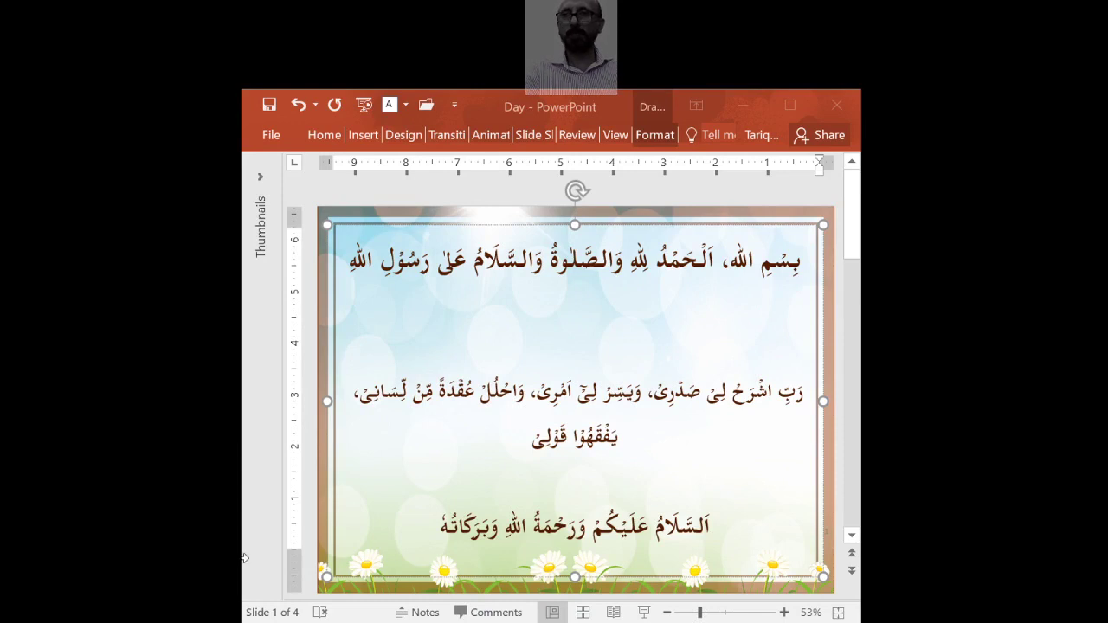
Scroll the presentation from the title slide down to slide 3, Objectives.
left_click(425, 543)
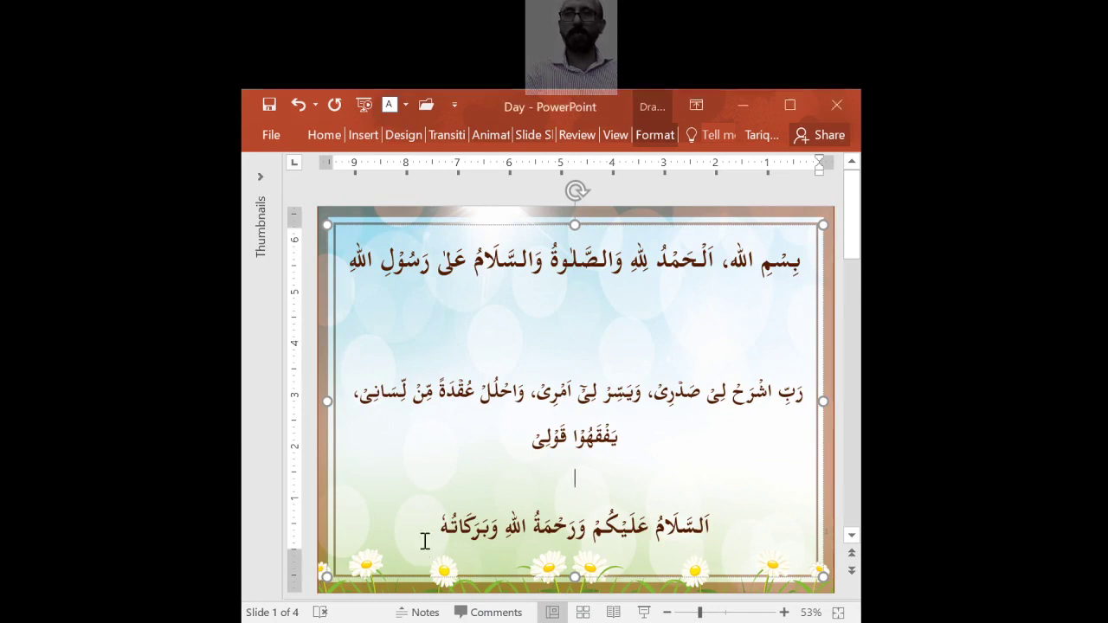
scroll(425, 543, "down", 1)
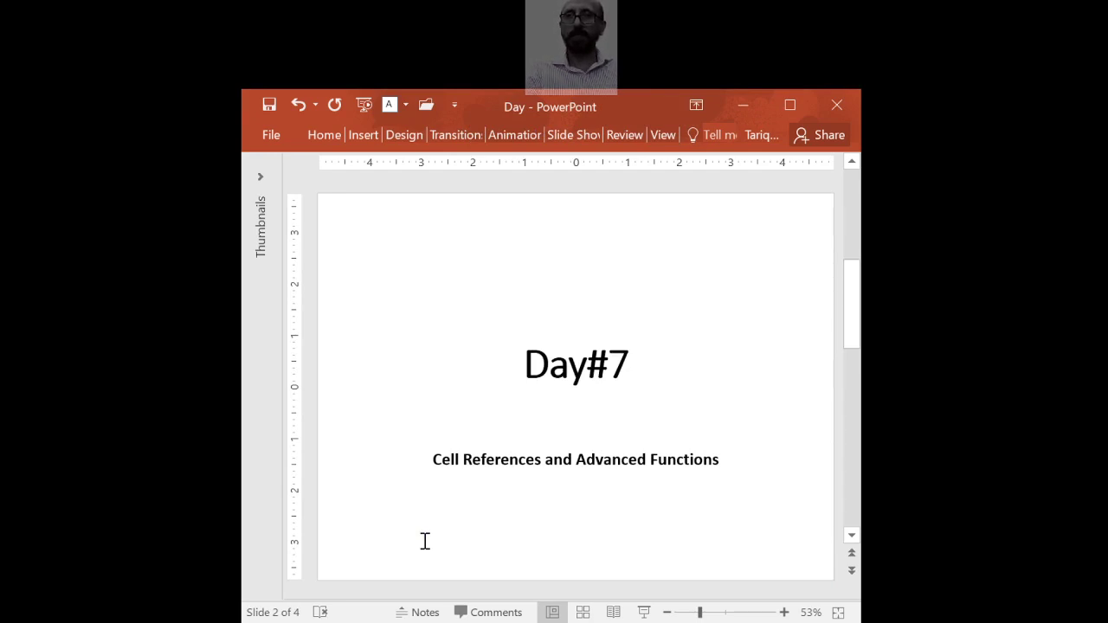
scroll(425, 543, "down", 1)
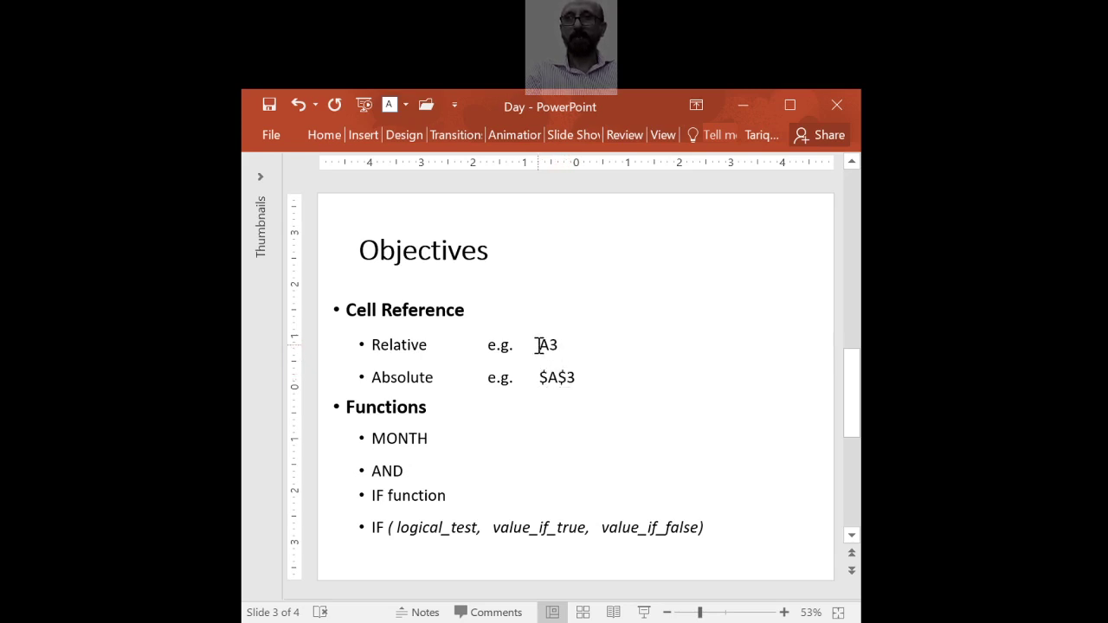
Highlight the relative reference example A3 on the Objectives slide, then clear the highlight.
left_click_drag(538, 345, 561, 345)
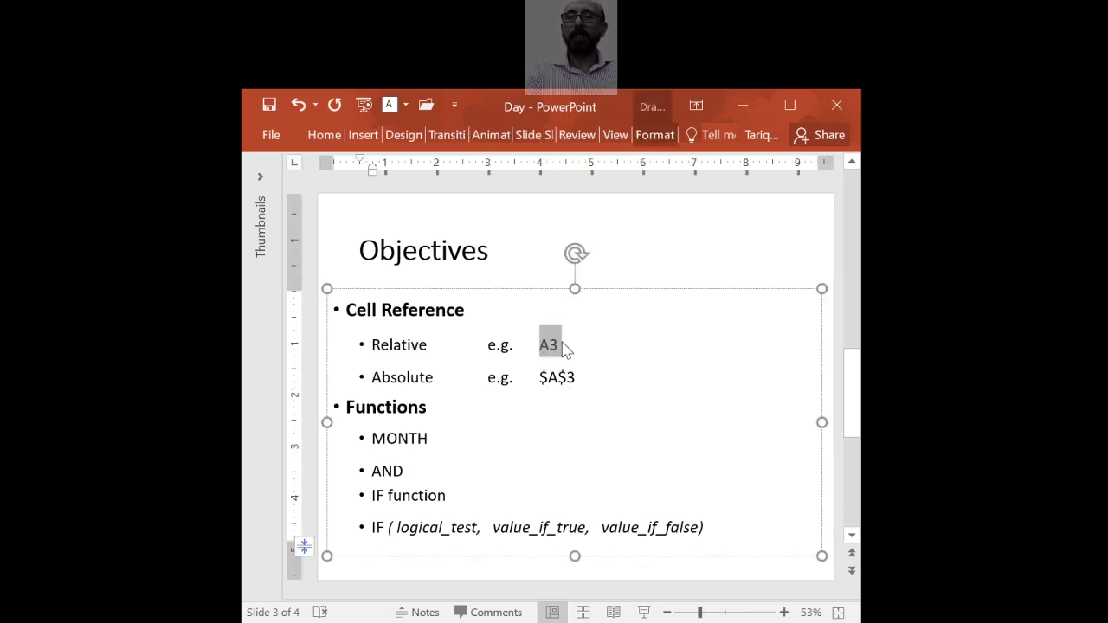
left_click(562, 344)
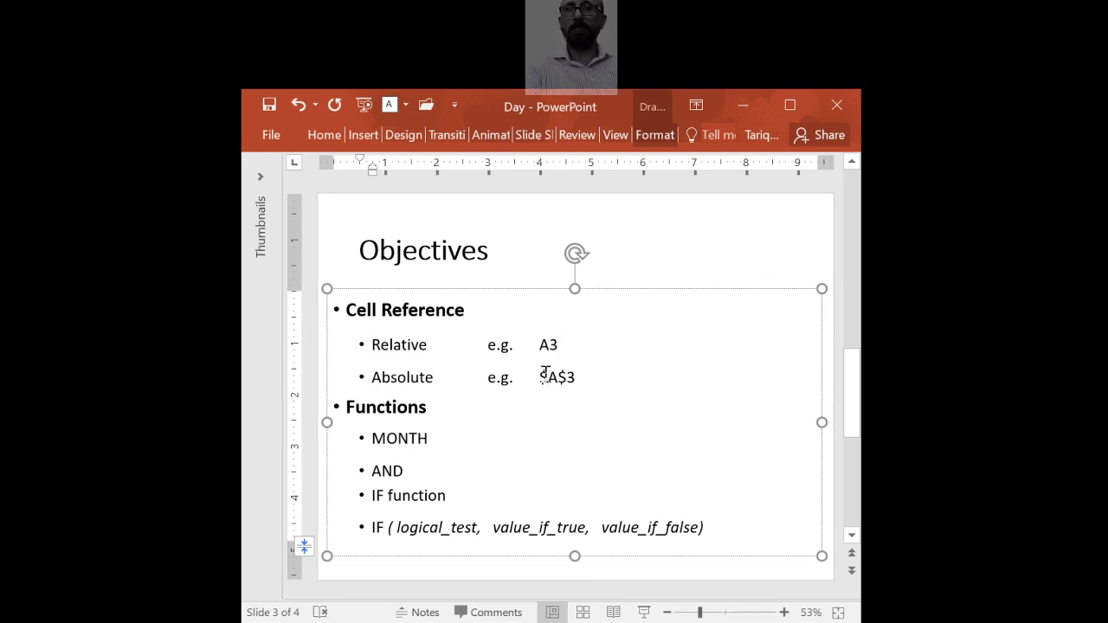
Switch to the Excel grade sheet and select the first student's Birthday cell F6.
key("alt+Tab")
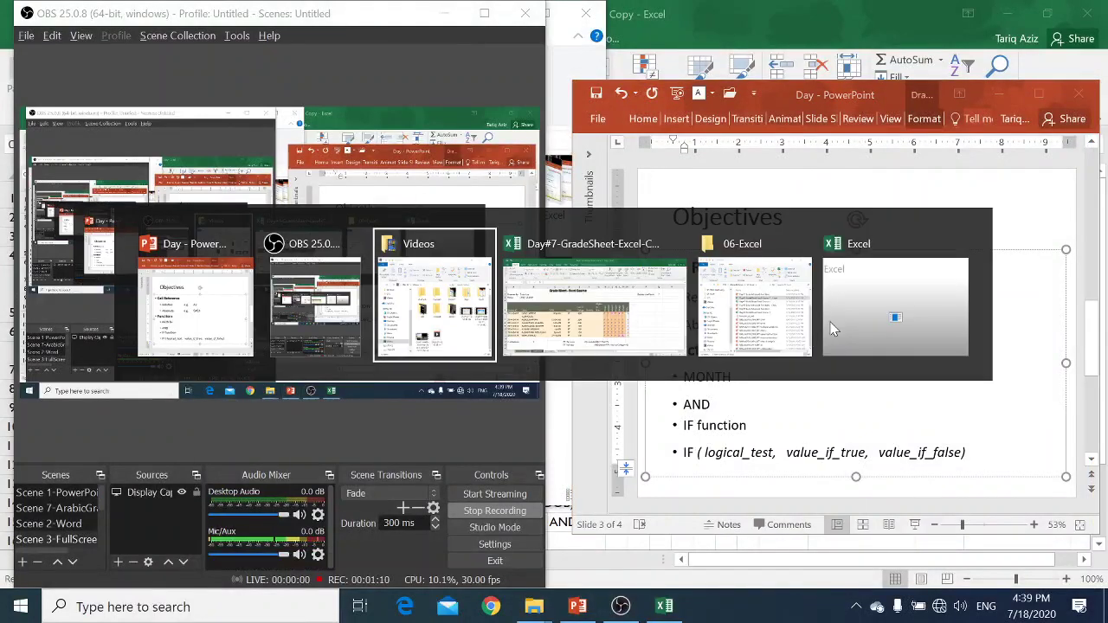
key("Left")
key("Left")
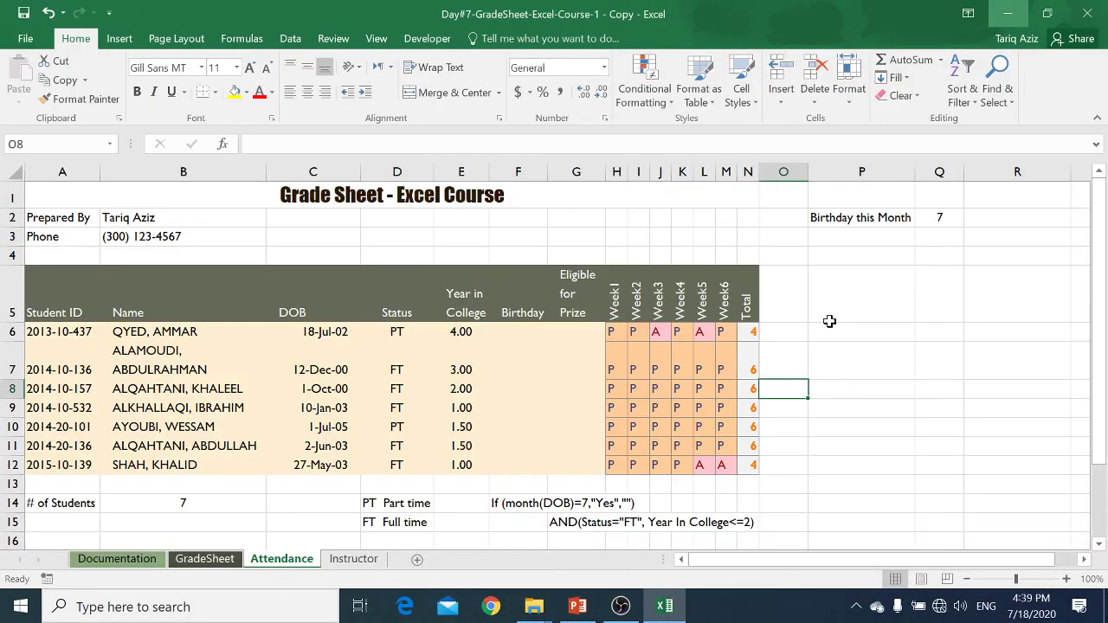
key("Left")
key("Left")
key("Left")
key("Left")
key("Left")
key("Left")
key("Left")
key("Left")
key("Left")
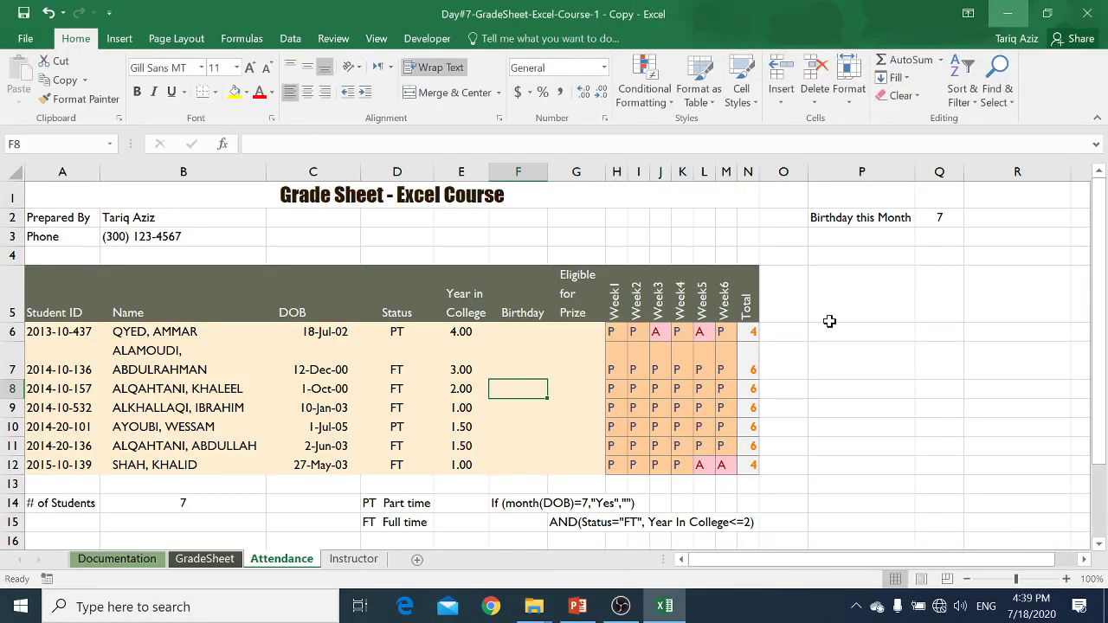
key("Up")
key("Up")
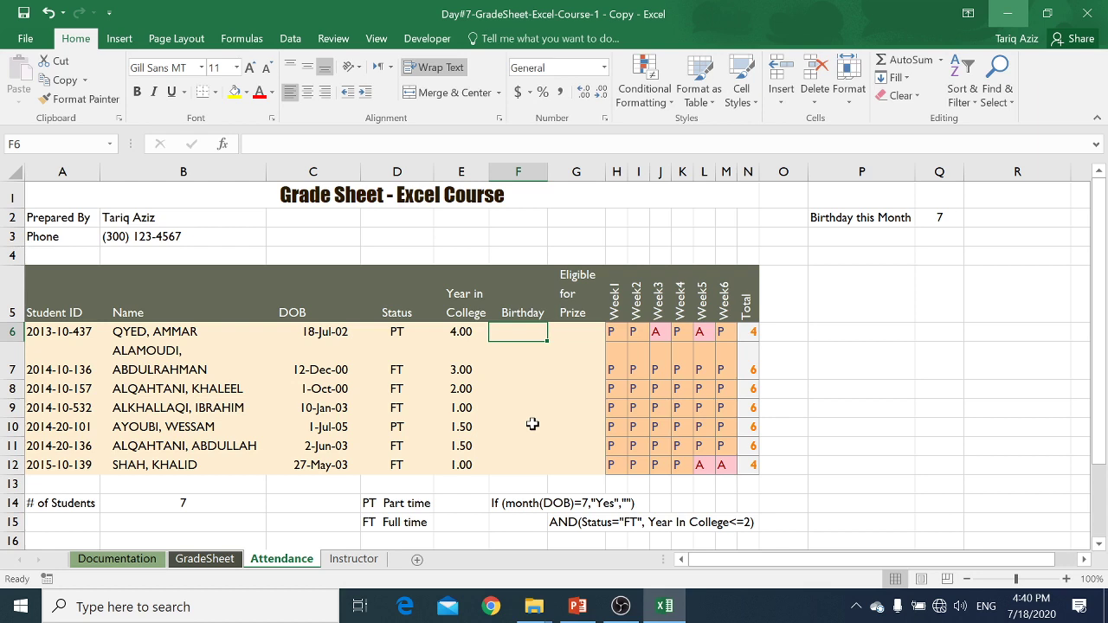
Enter =MONTH(C6) in F6 to get the first student's birth month.
type("=mon")
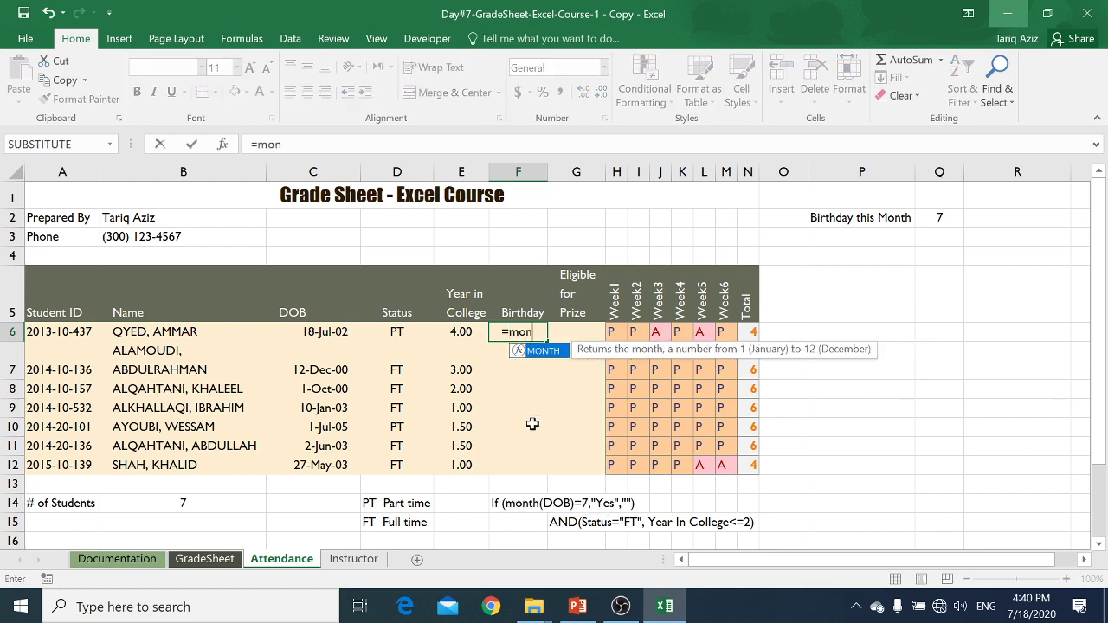
type("th")
key("Tab")
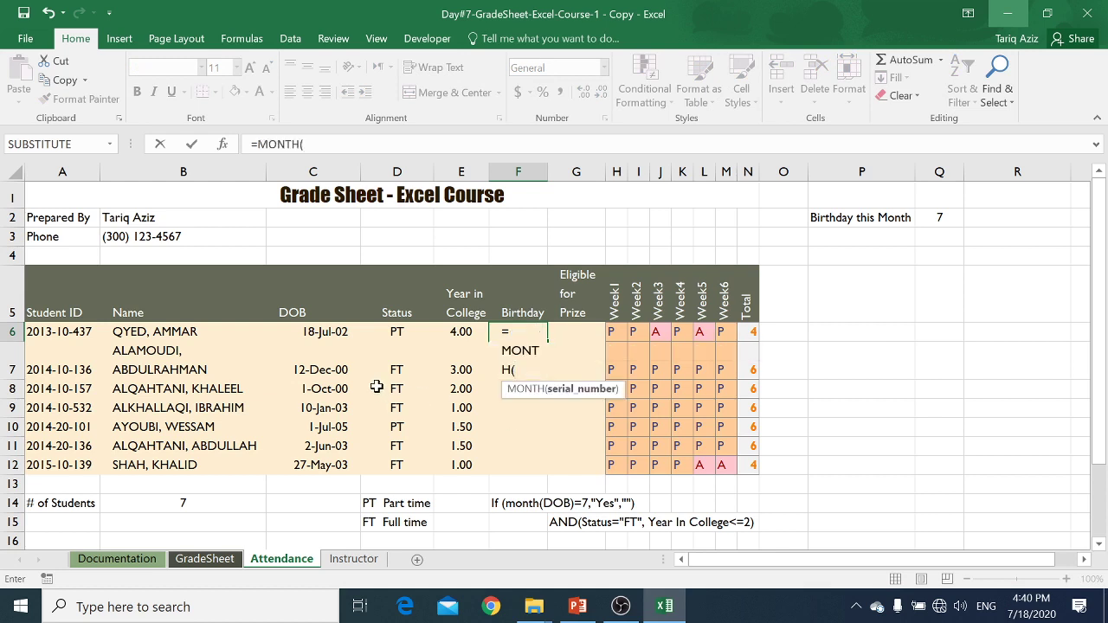
left_click(338, 331)
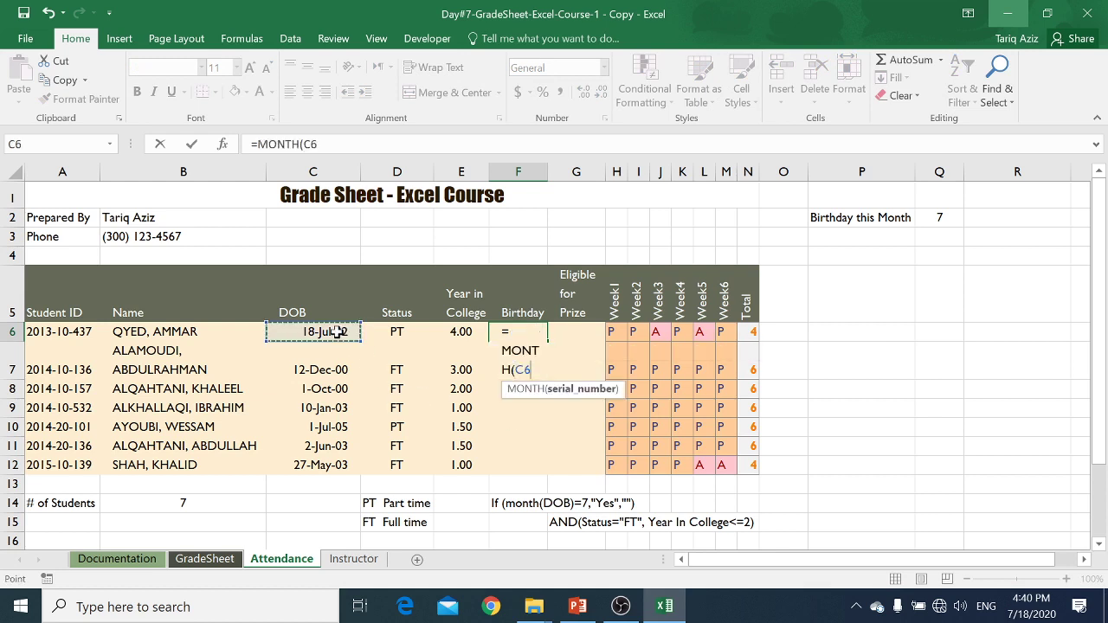
type(")")
key("Return")
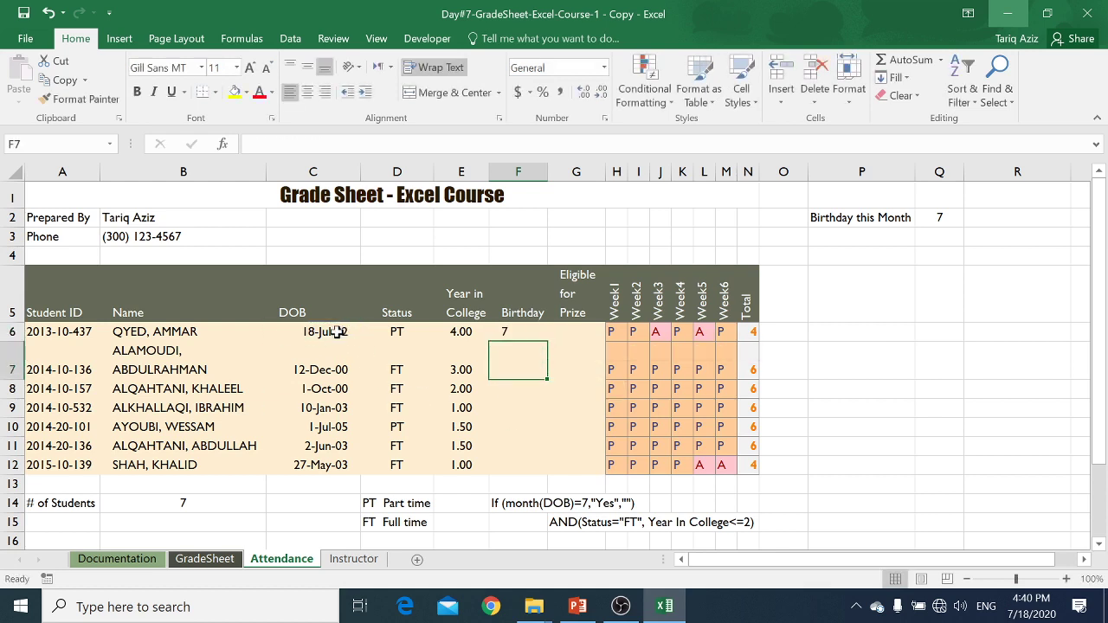
Fill the MONTH formula into F7 and compare it with F6's formula.
key("Up")
key("Down")
key("ctrl+d")
key("Up")
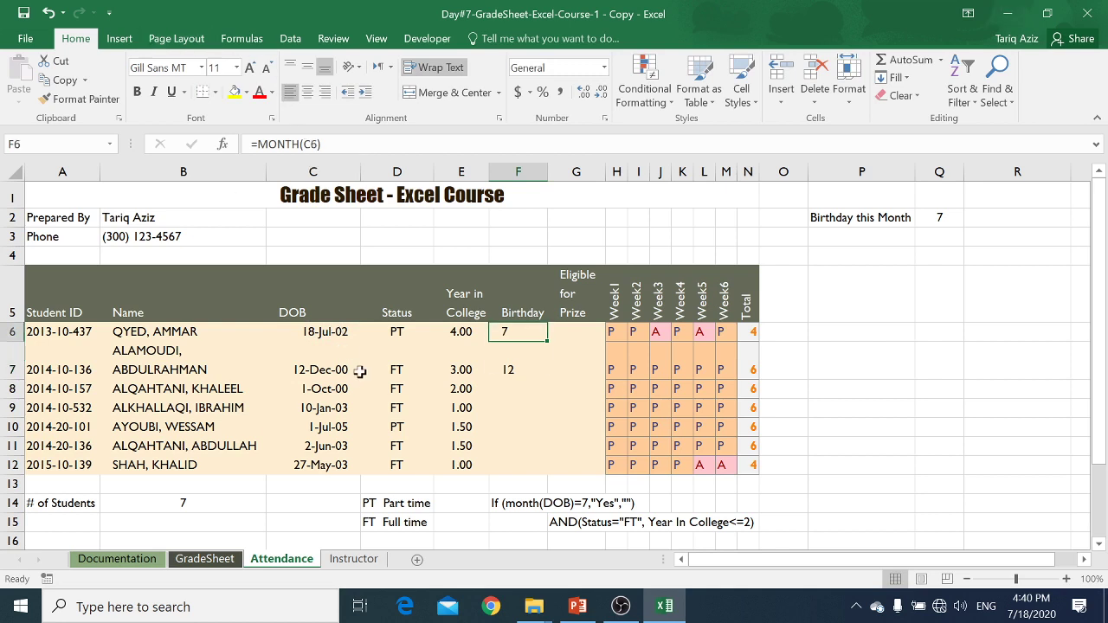
key("Down")
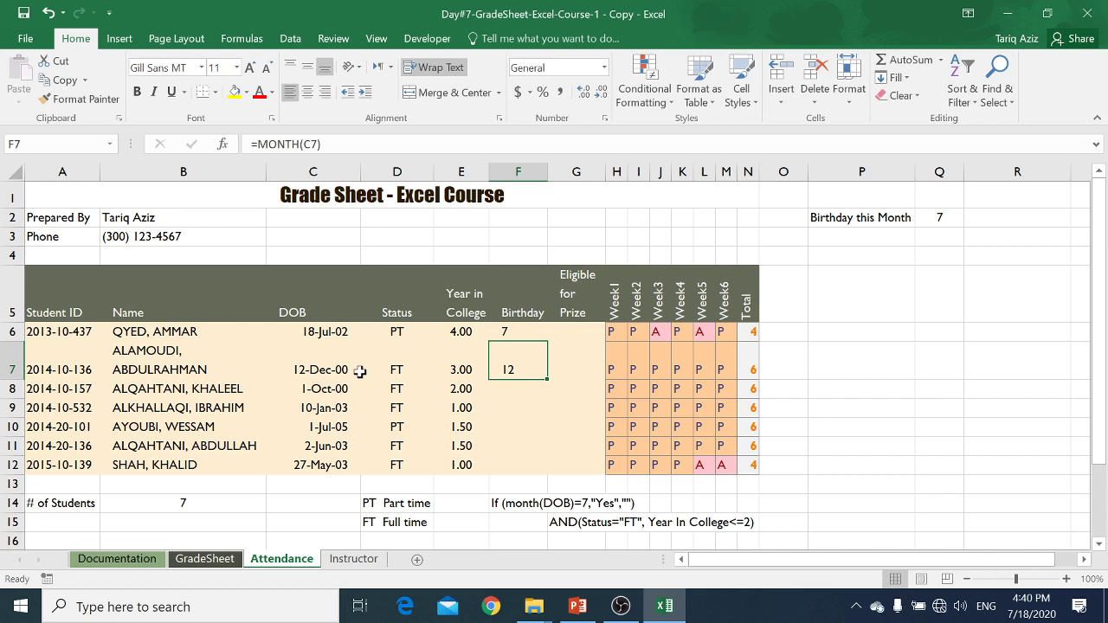
key("Up")
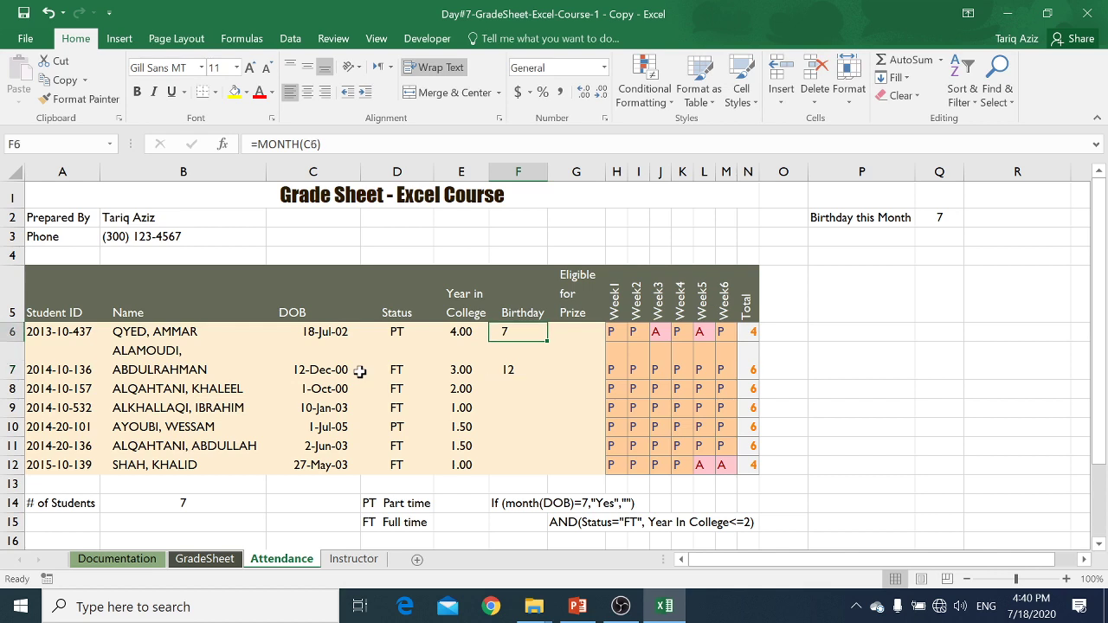
key("Down")
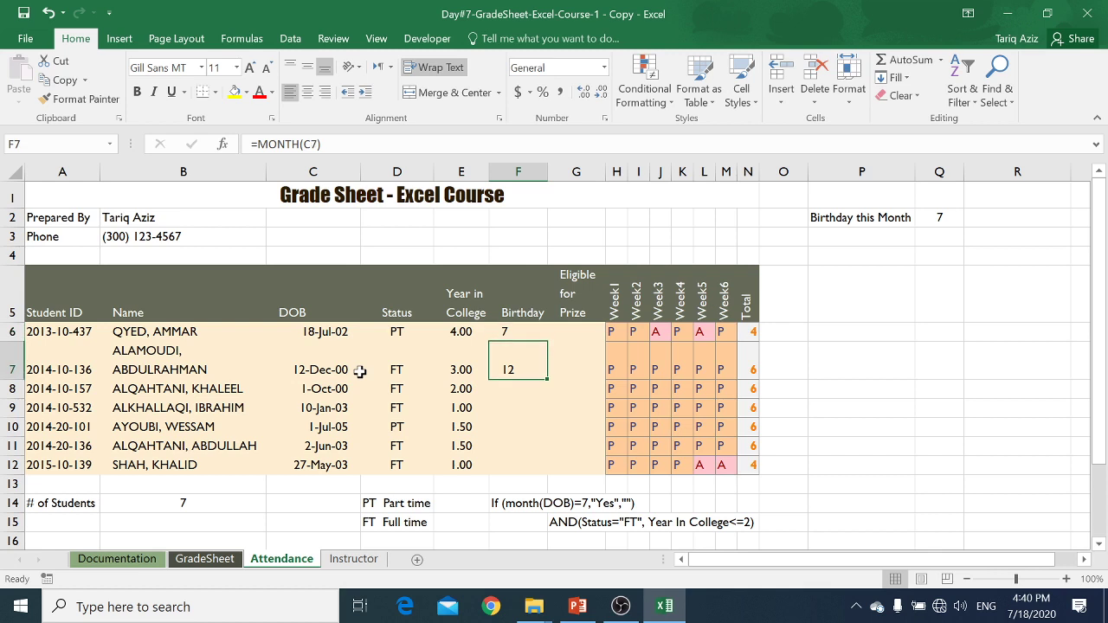
Copy the MONTH formula from F7 and paste it into F8 through F12, then review the range.
key("Down")
key("Up")
key("ctrl+c")
key("Down")
key("ctrl+v")
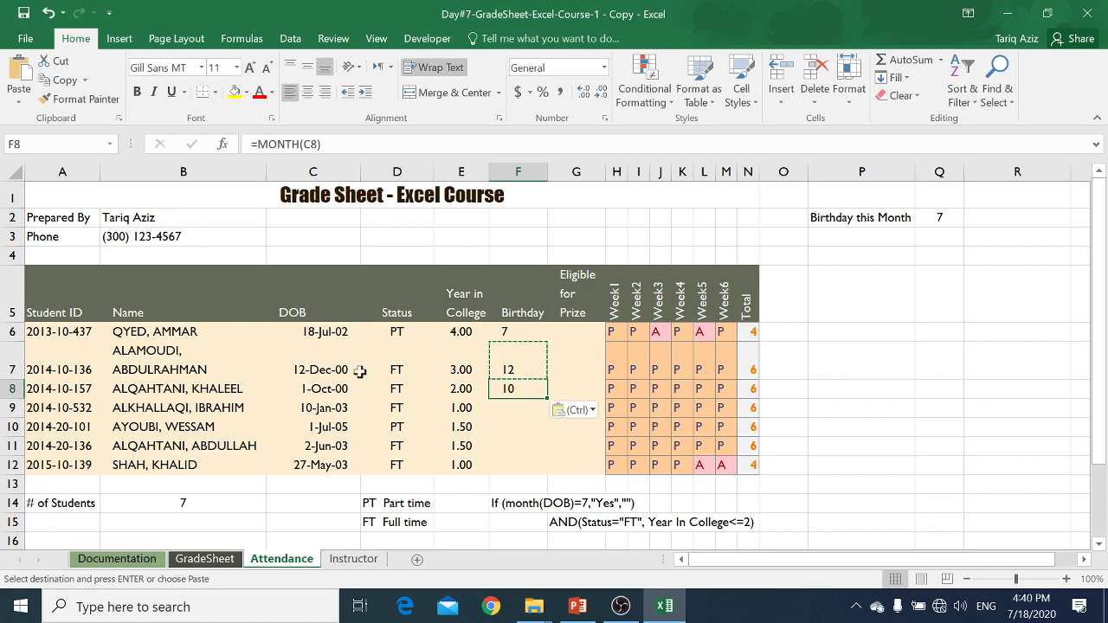
key("Down")
key("ctrl+v")
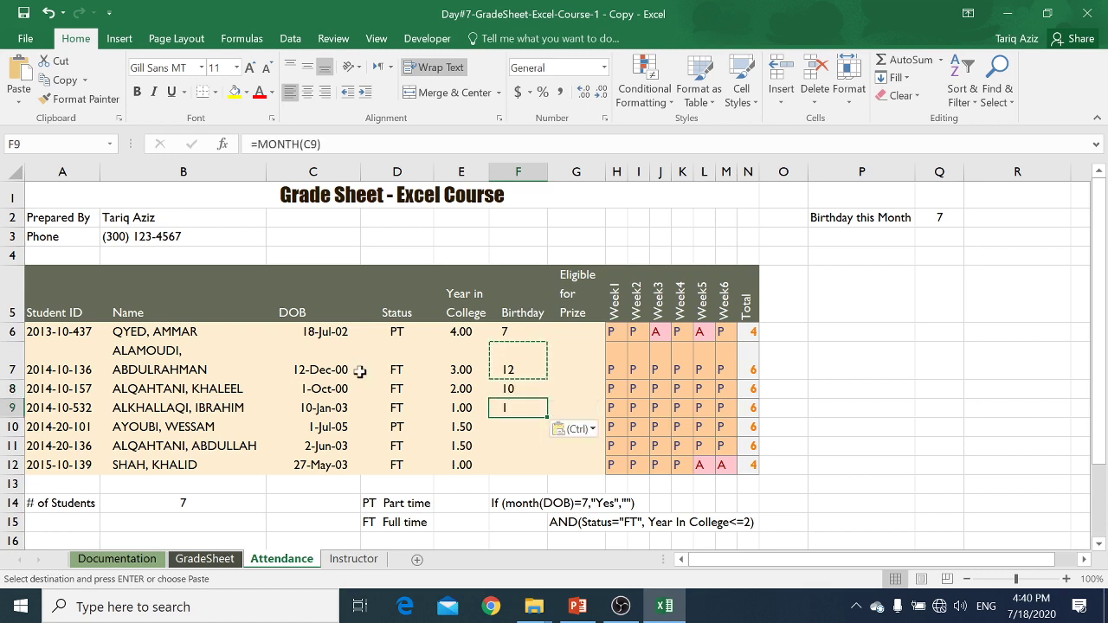
key("Down")
key("ctrl+v")
key("Down")
key("ctrl+v")
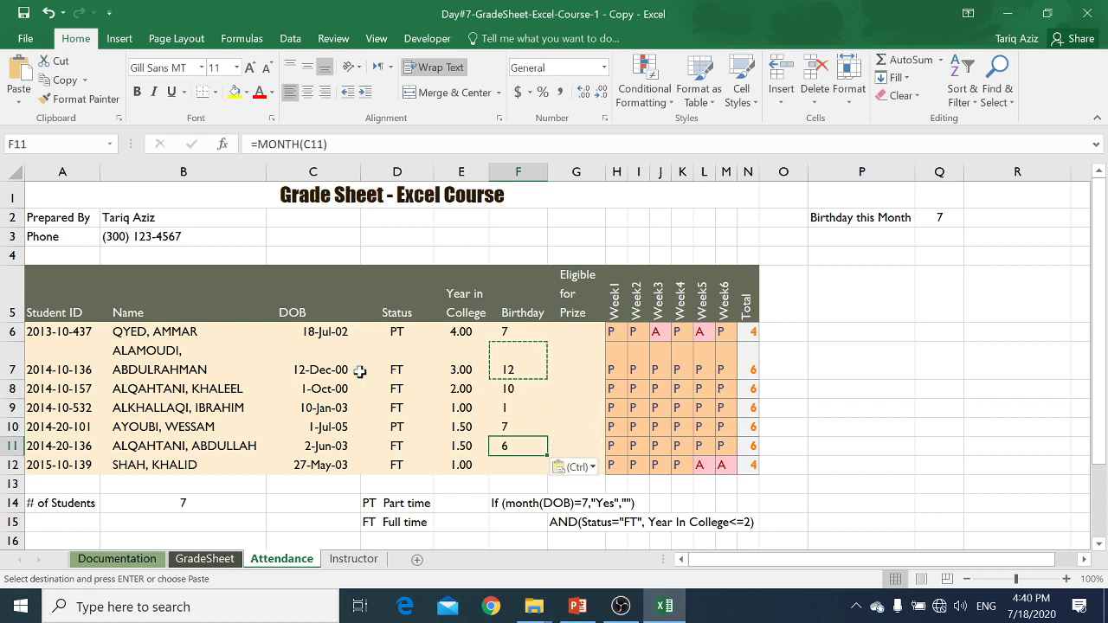
key("Down")
key("ctrl+v")
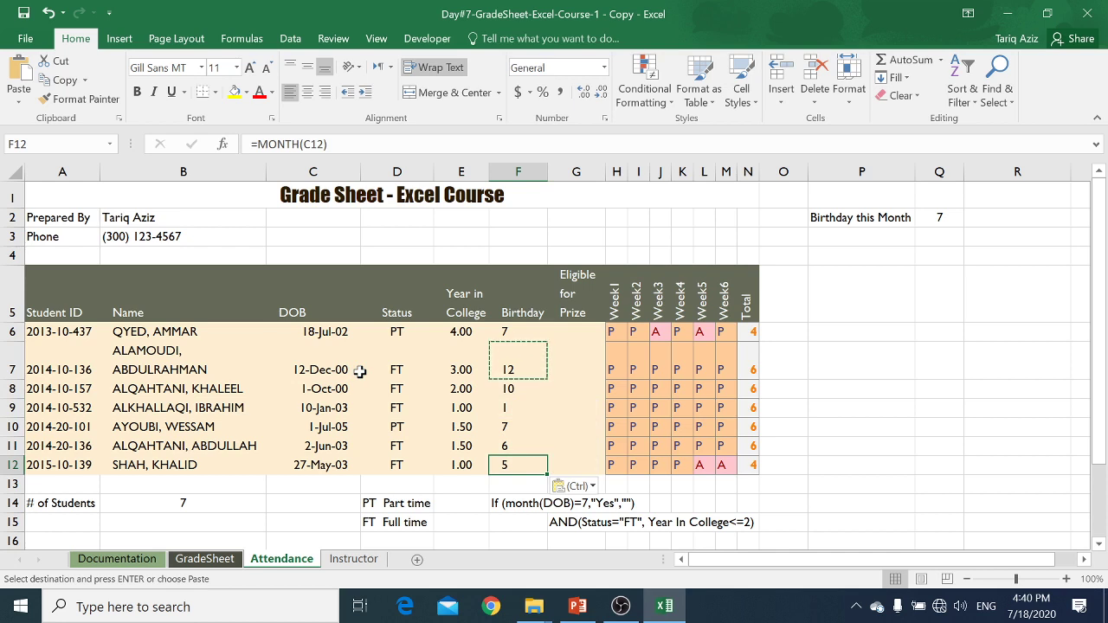
key("shift+Up")
key("shift+Up")
key("shift+Up")
key("shift+Up")
key("shift+Up")
key("shift+Up")
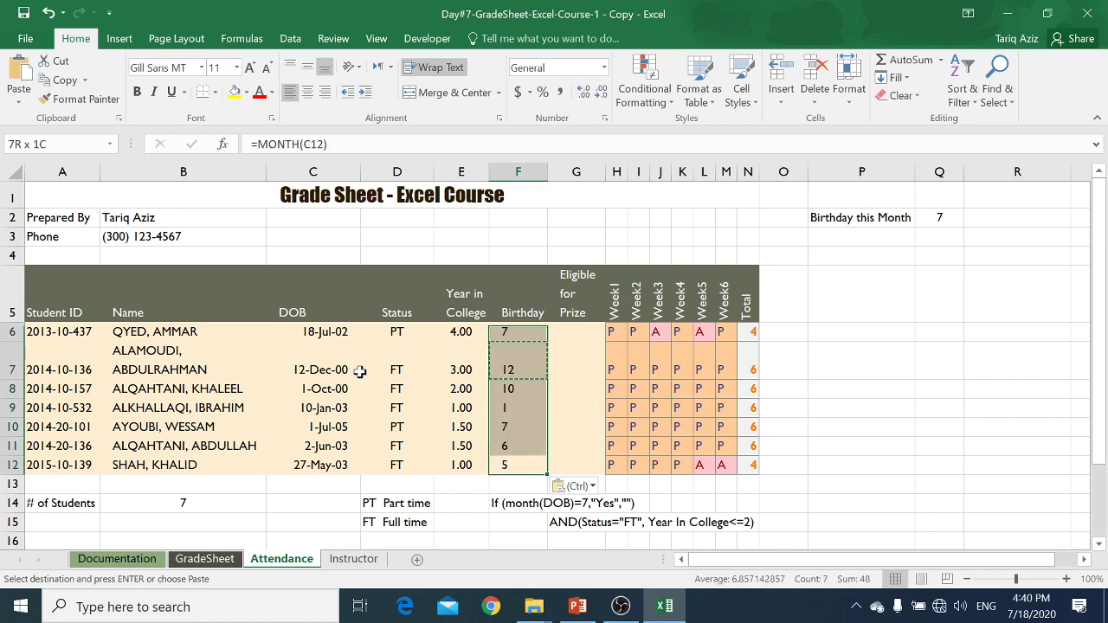
key("Up")
key("Up")
key("Up")
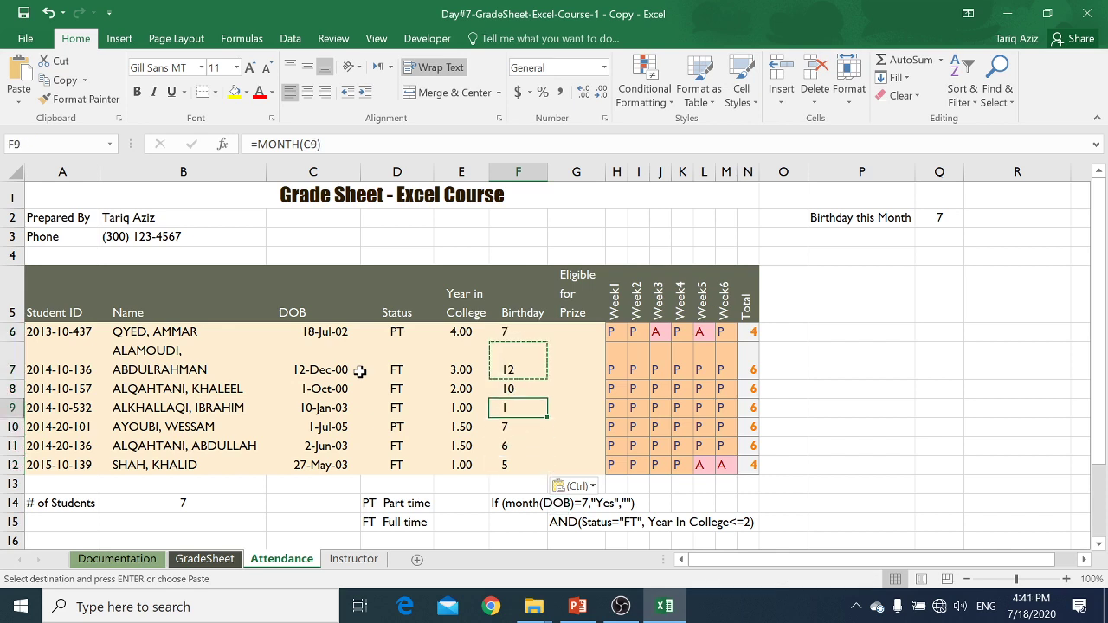
key("Up")
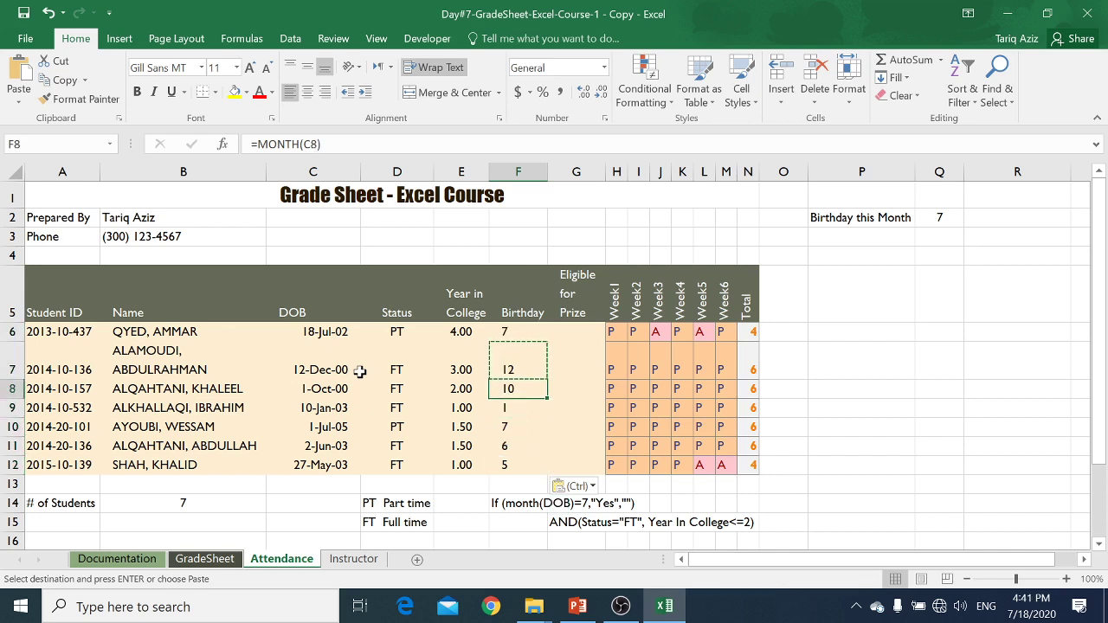
Return to F6 and cancel the pending copy marquee.
key("Up")
key("Up")
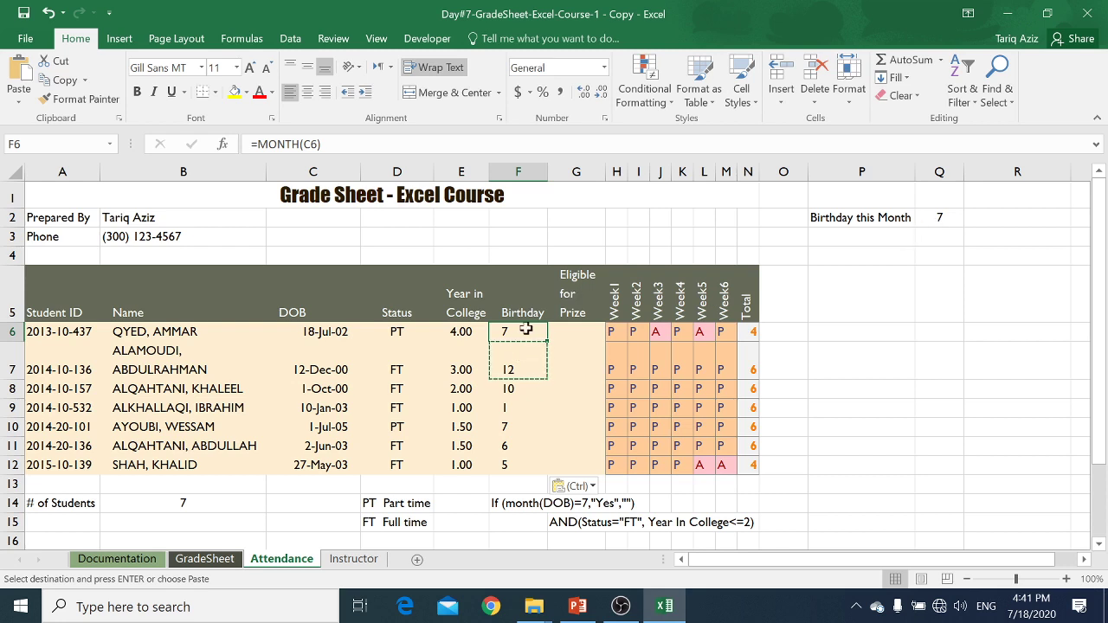
key("Escape")
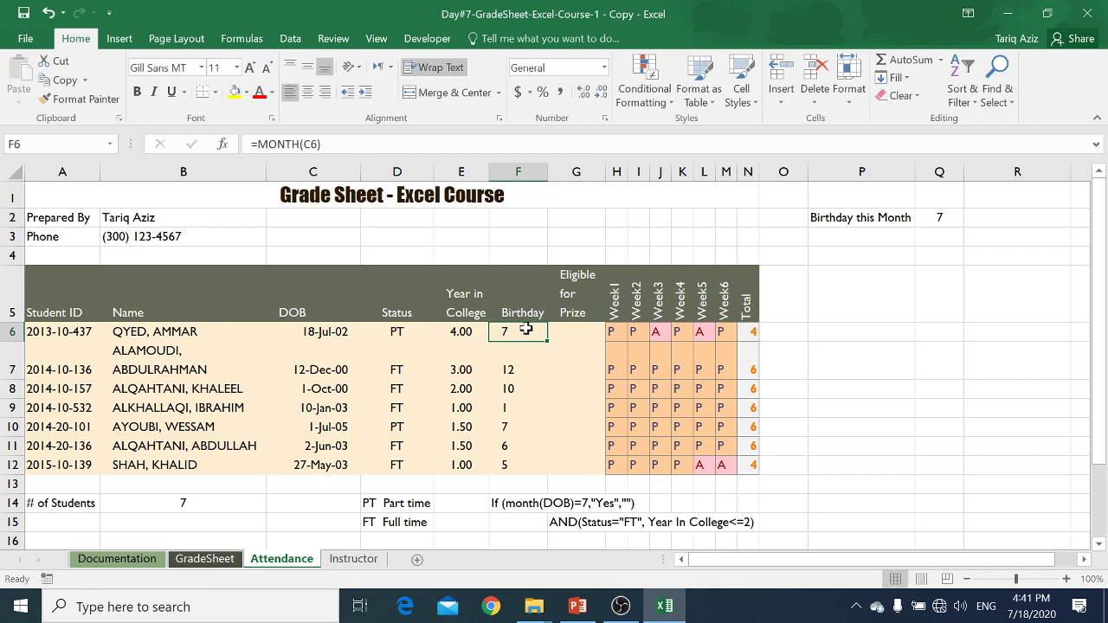
Wrap F6's MONTH(C6) in an IF that compares it to Birthday this Month in Q2.
double_click(525, 328)
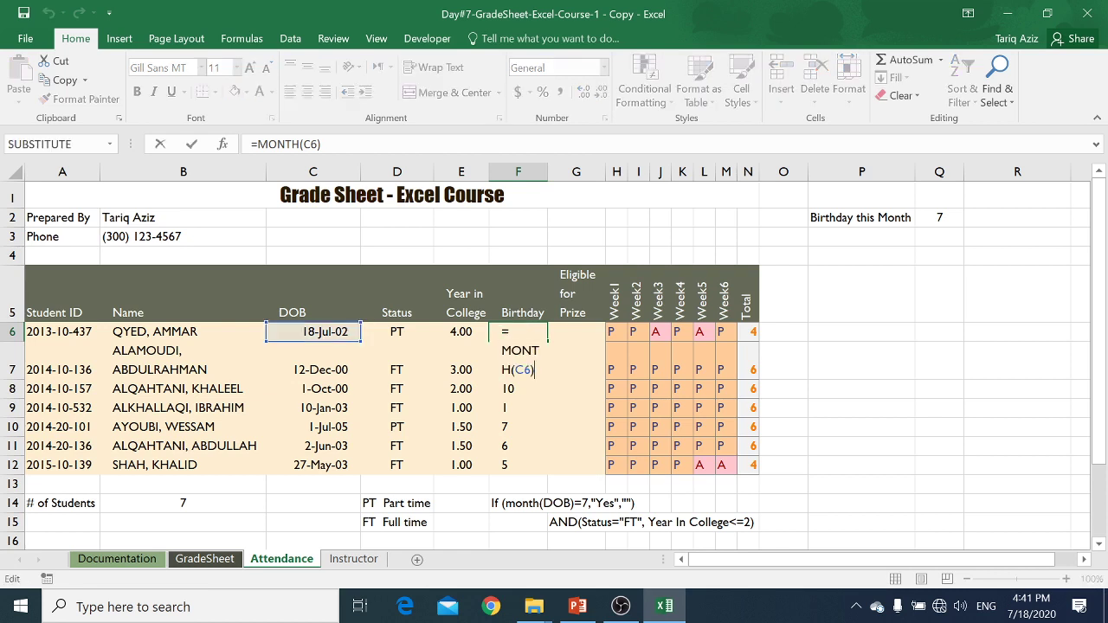
key("ctrl+Return")
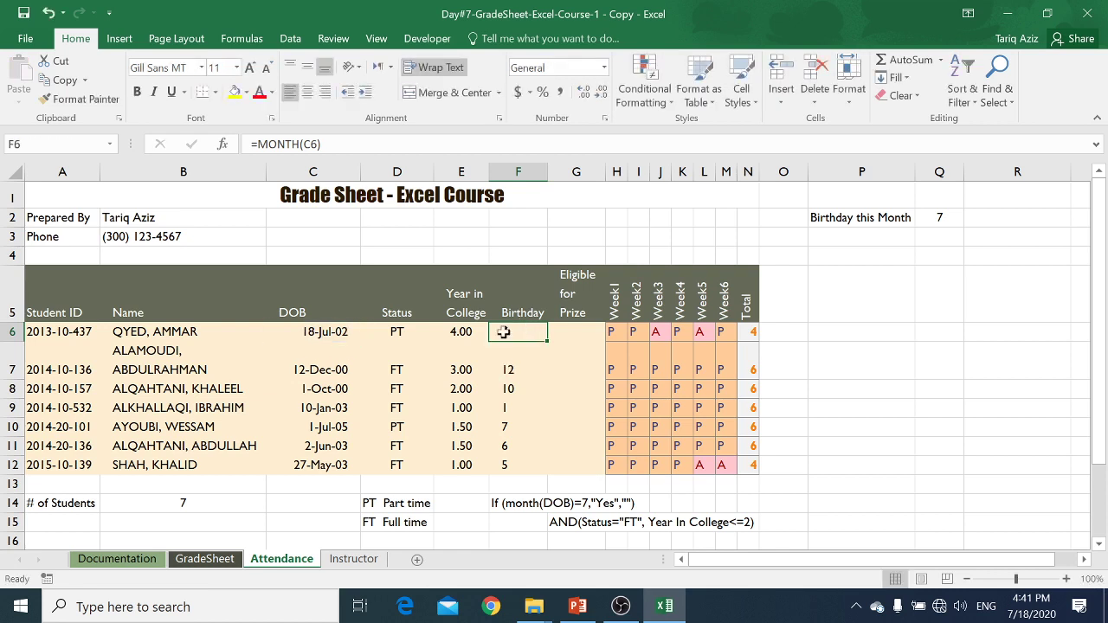
left_click(258, 143)
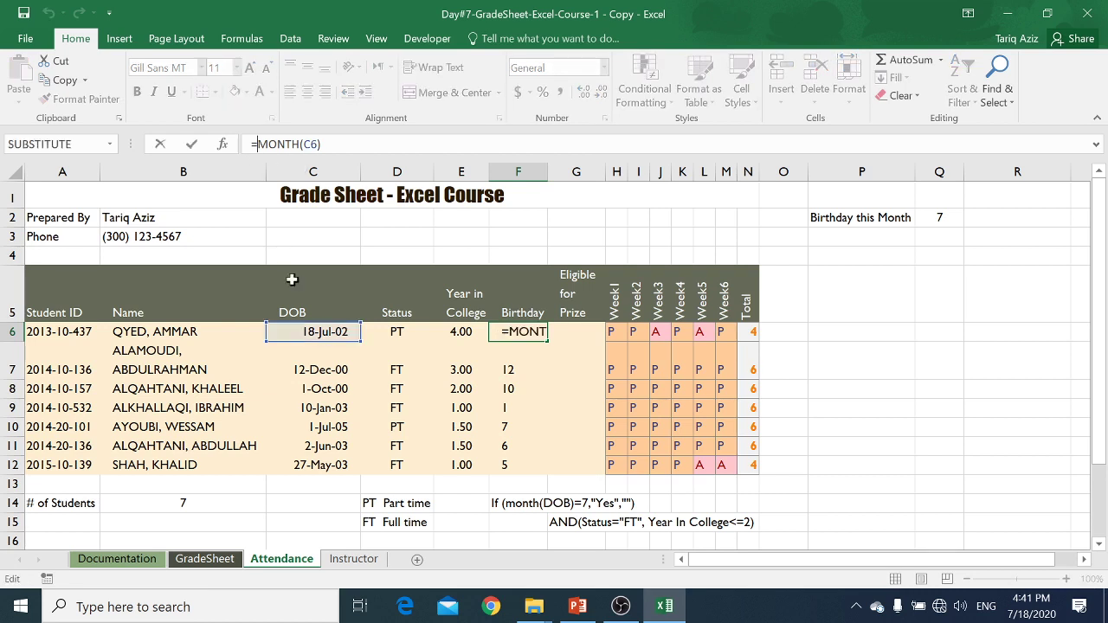
type("IF")
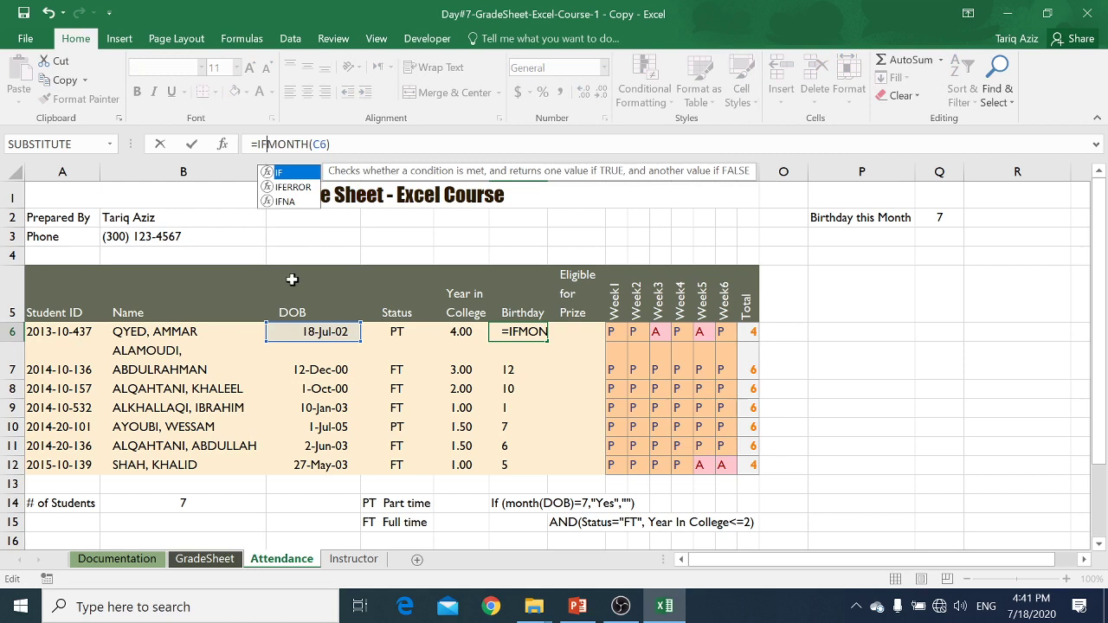
type("(")
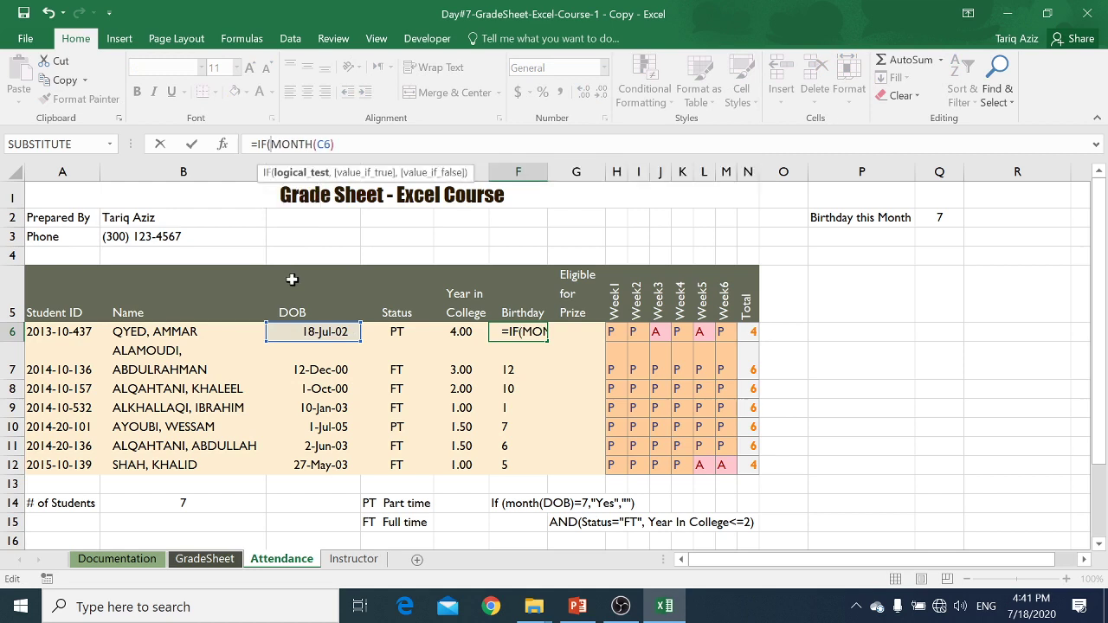
key("ctrl+shift+Right")
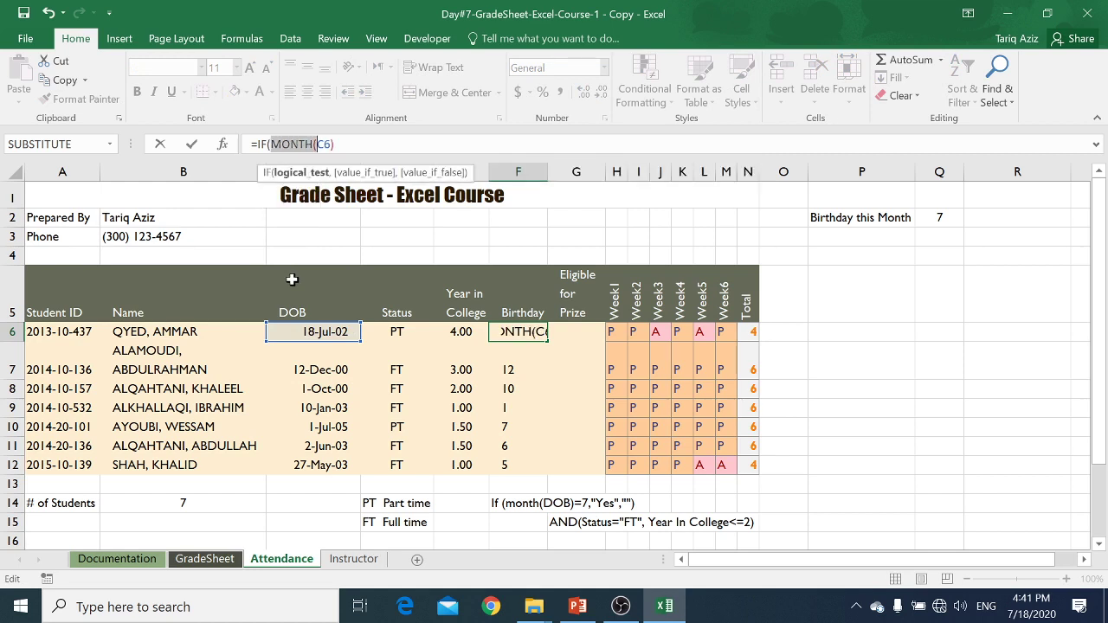
key("ctrl+shift+Right")
key("Right")
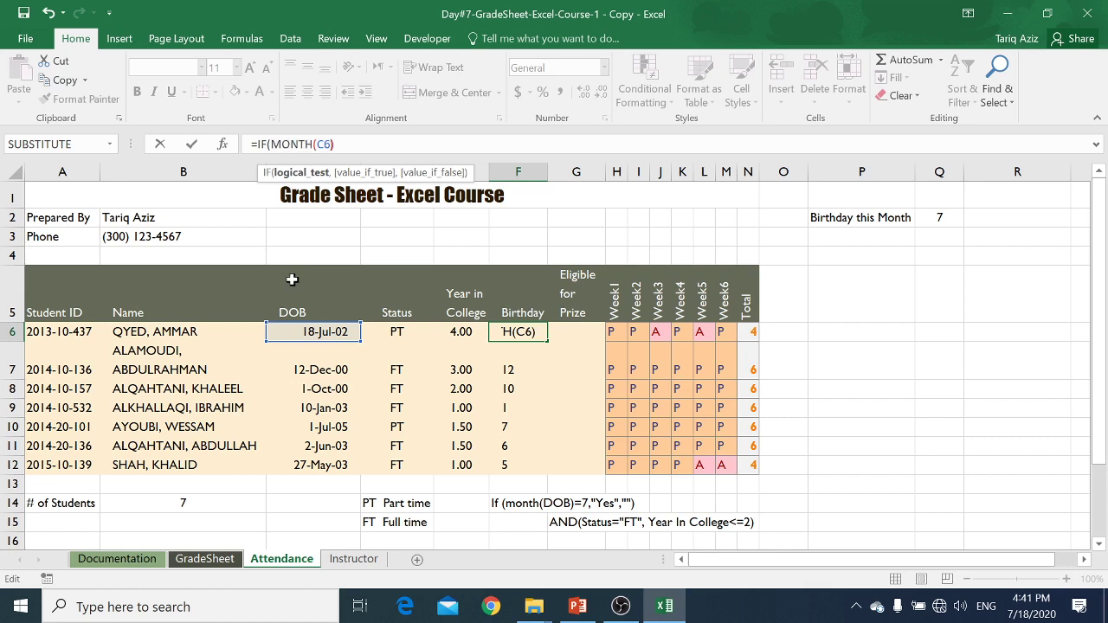
type("=")
left_click(956, 214)
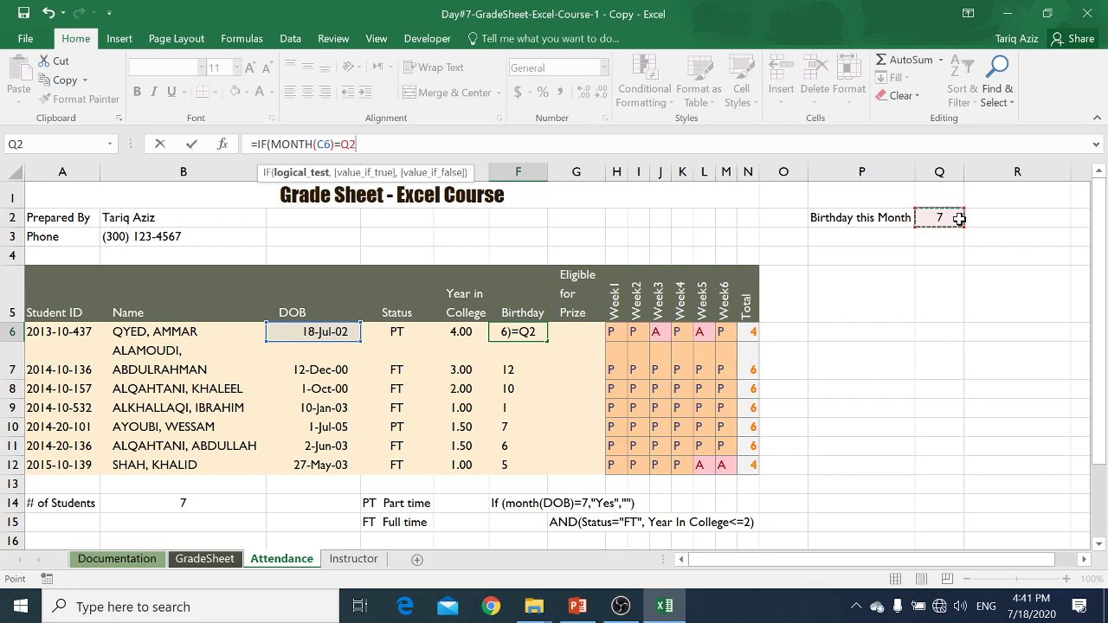
Complete F6 as =IF(MONTH(C6)=Q2,"Yes","") so it returns Yes or blank.
type(",")
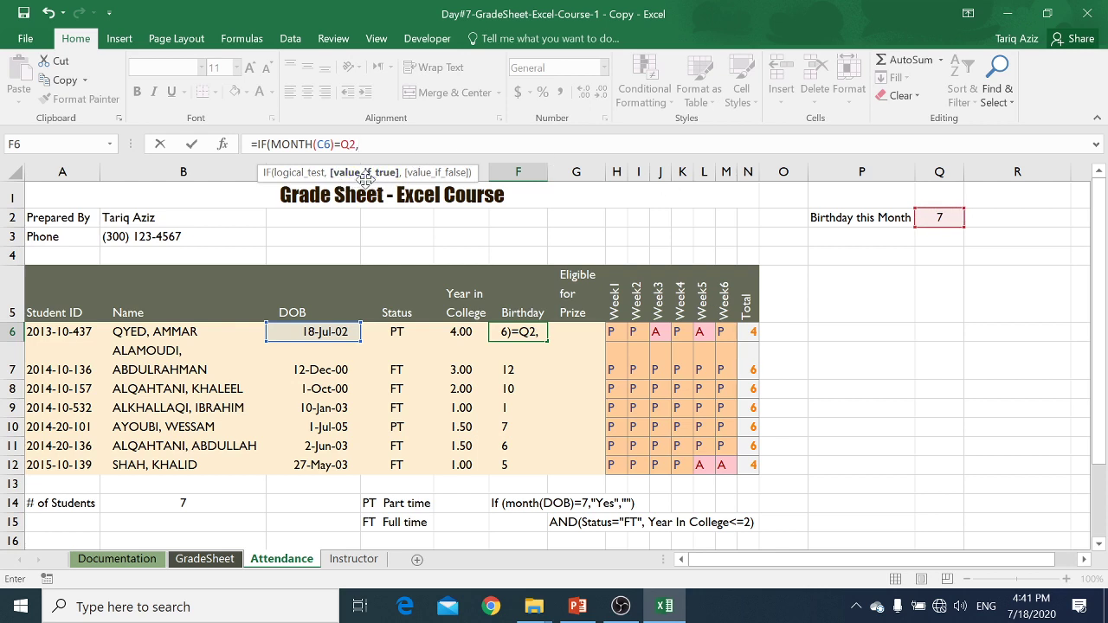
type("\"ye")
key("BackSpace")
key("BackSpace")
type("Y")
type("es\"")
type(",")
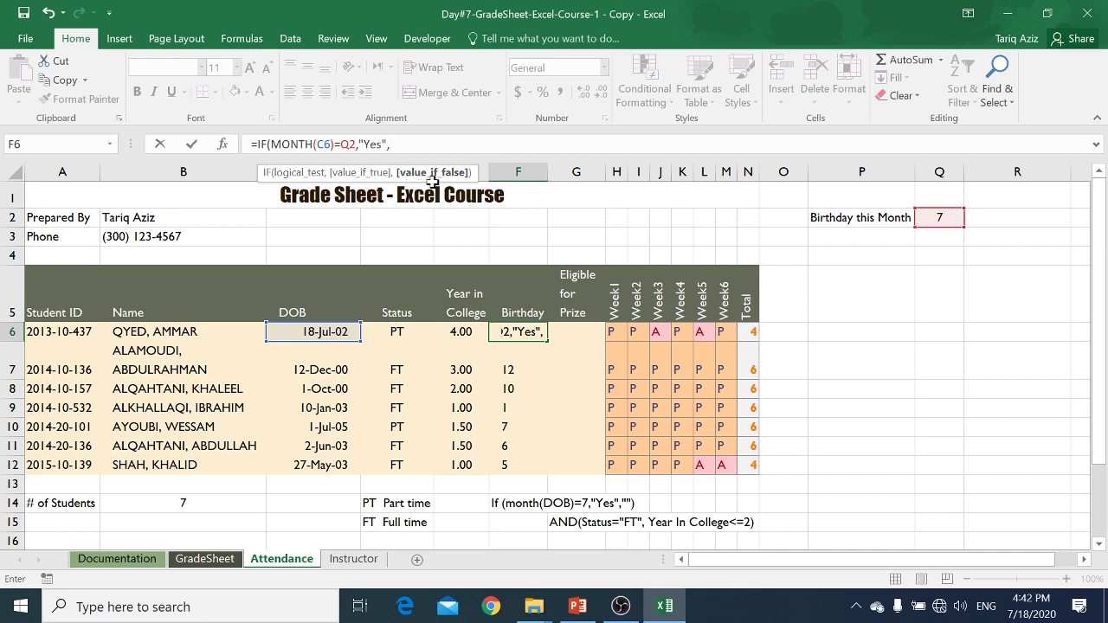
type("\"\"")
type(")")
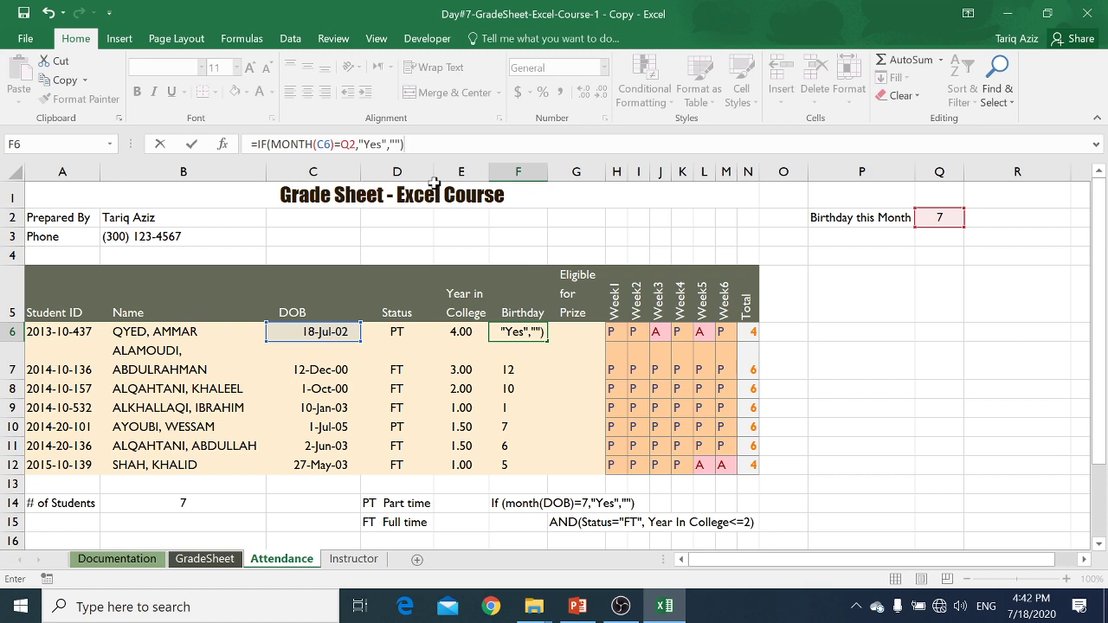
key("Return")
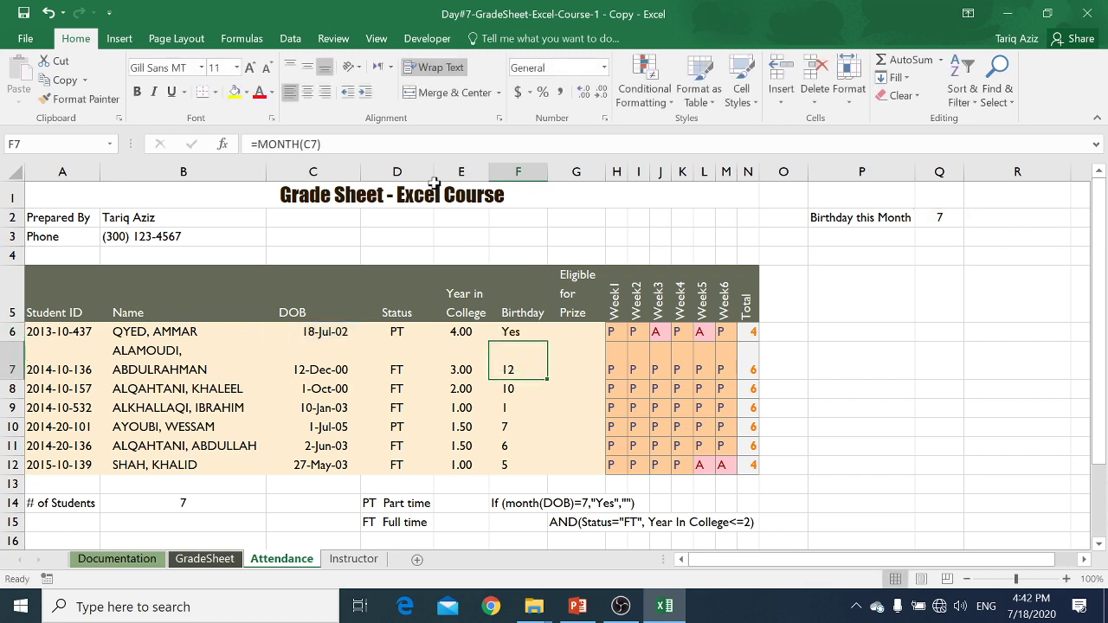
Copy the birthday IF formula from F6 into F7.
left_click(507, 329)
key("Down")
key("ctrl+v")
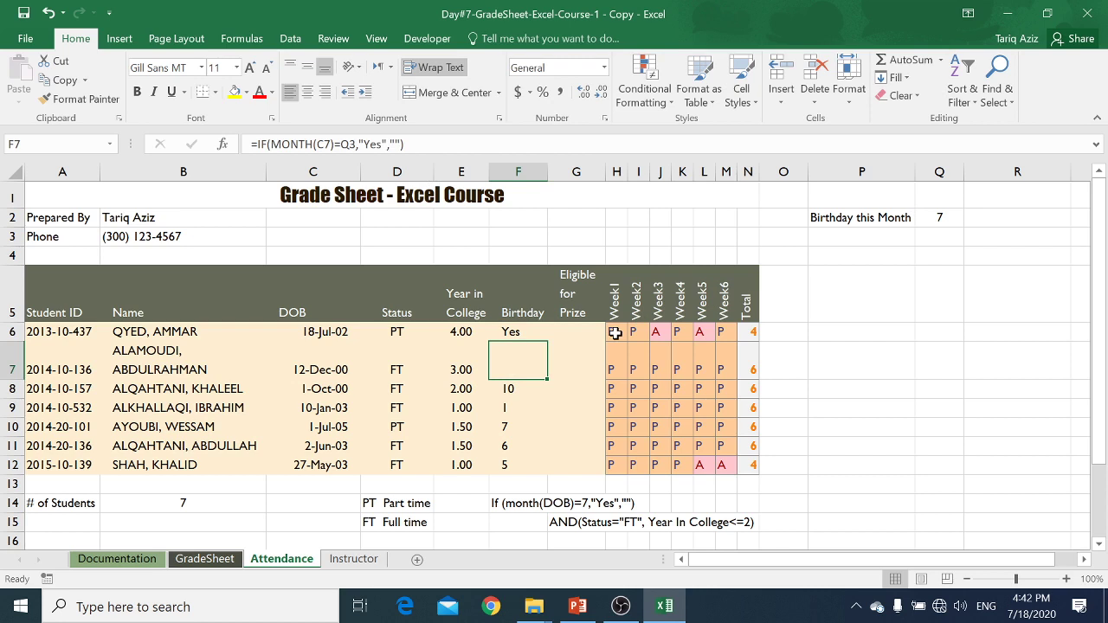
Inspect F7's references, then fill the IF formula down into F8 through F12.
key("F2")
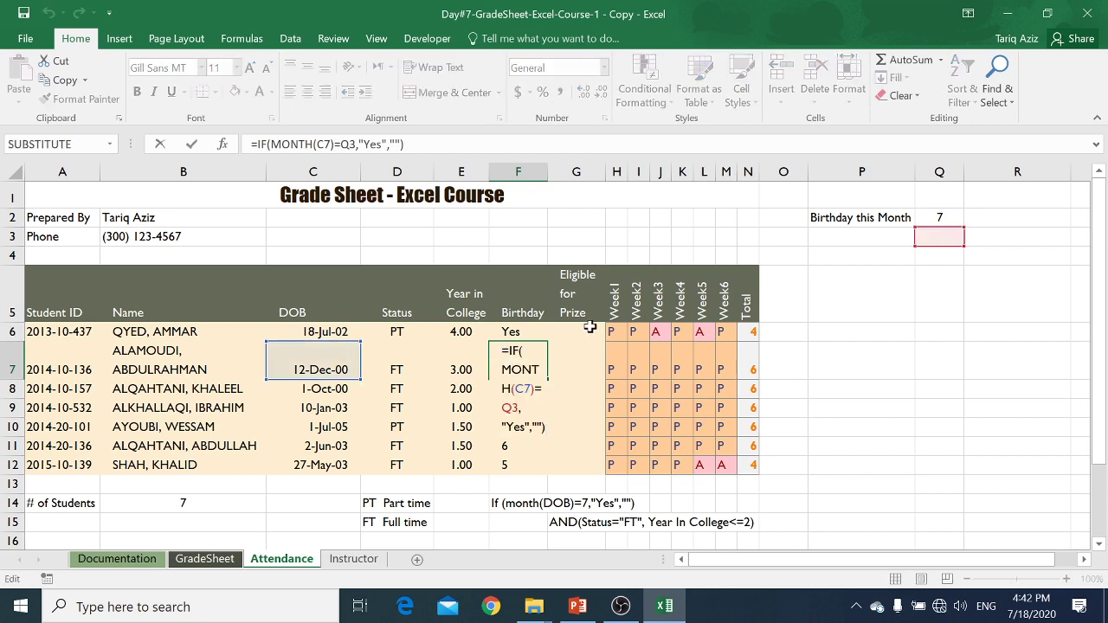
key("Escape")
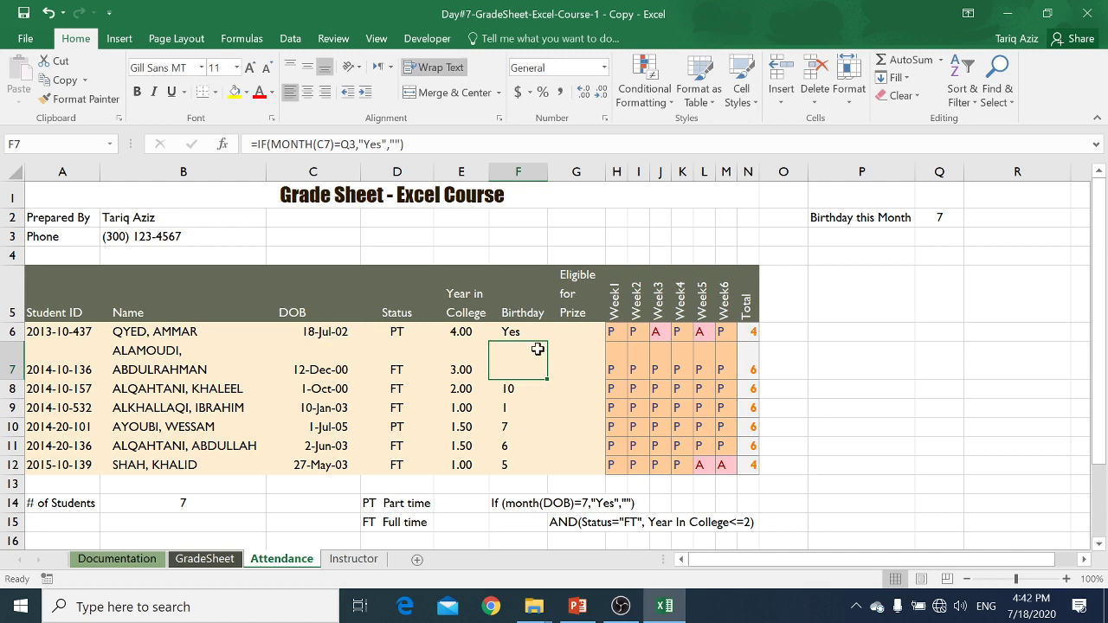
key("Down")
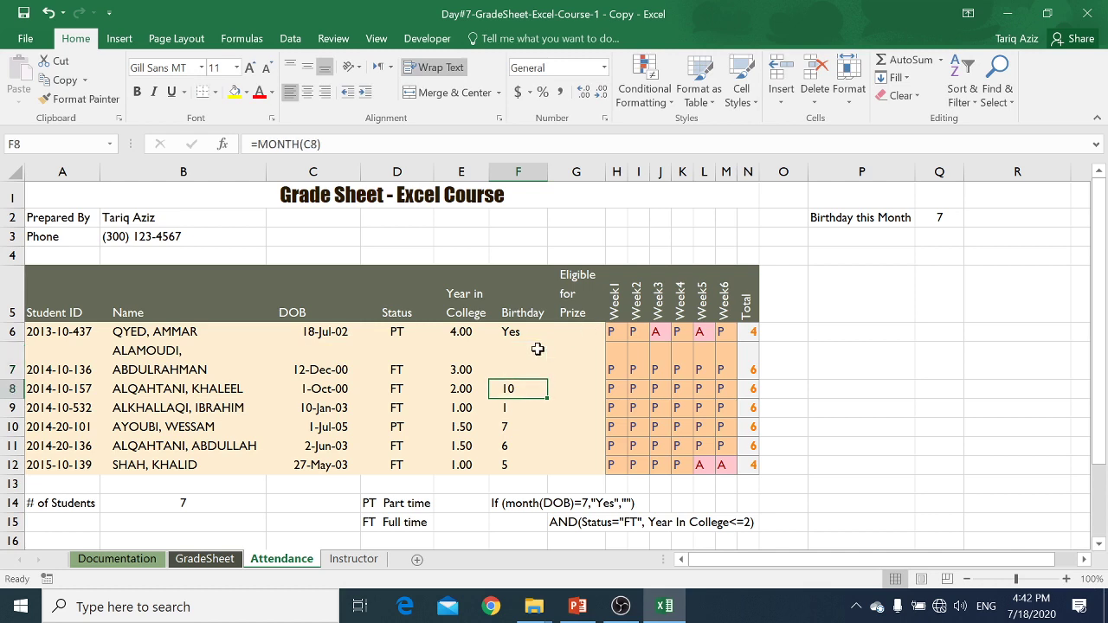
key("ctrl+d")
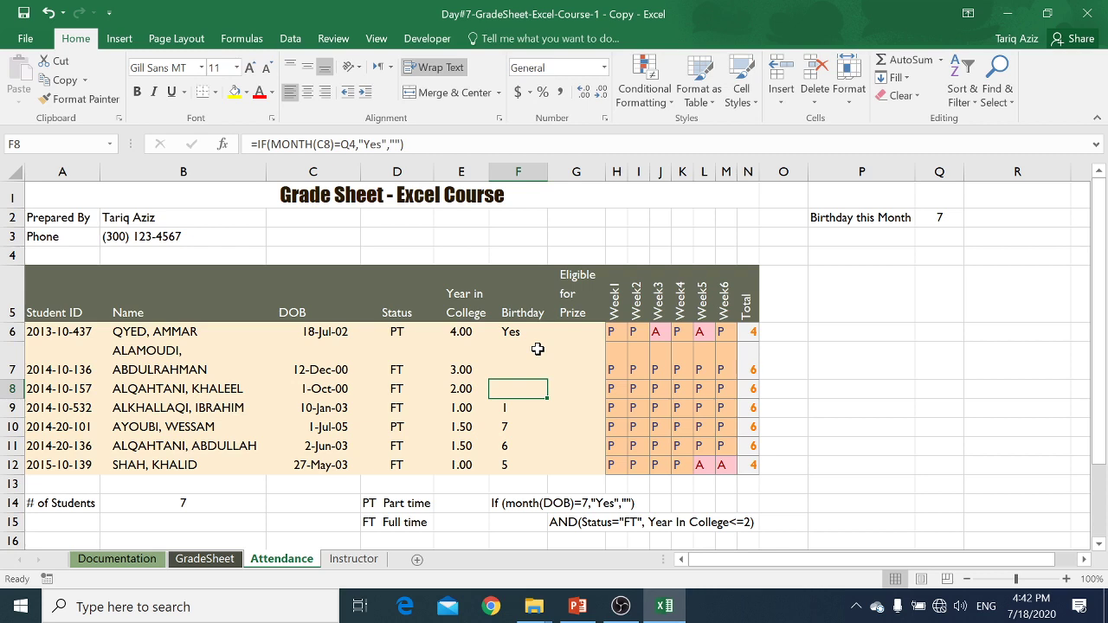
key("Down")
key("ctrl+d")
key("Down")
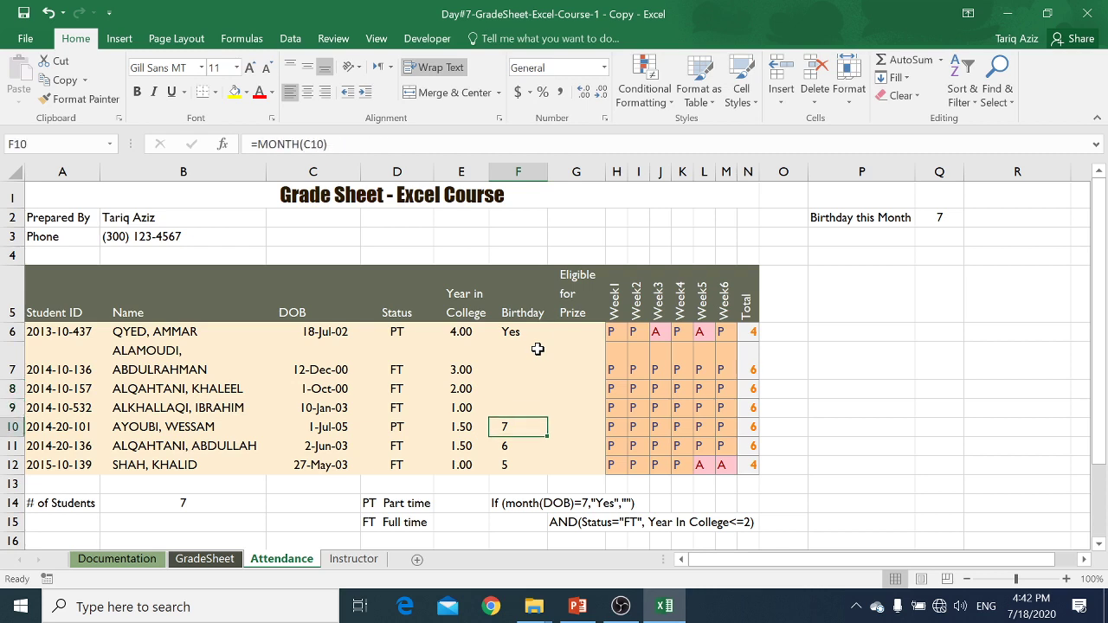
key("ctrl+d")
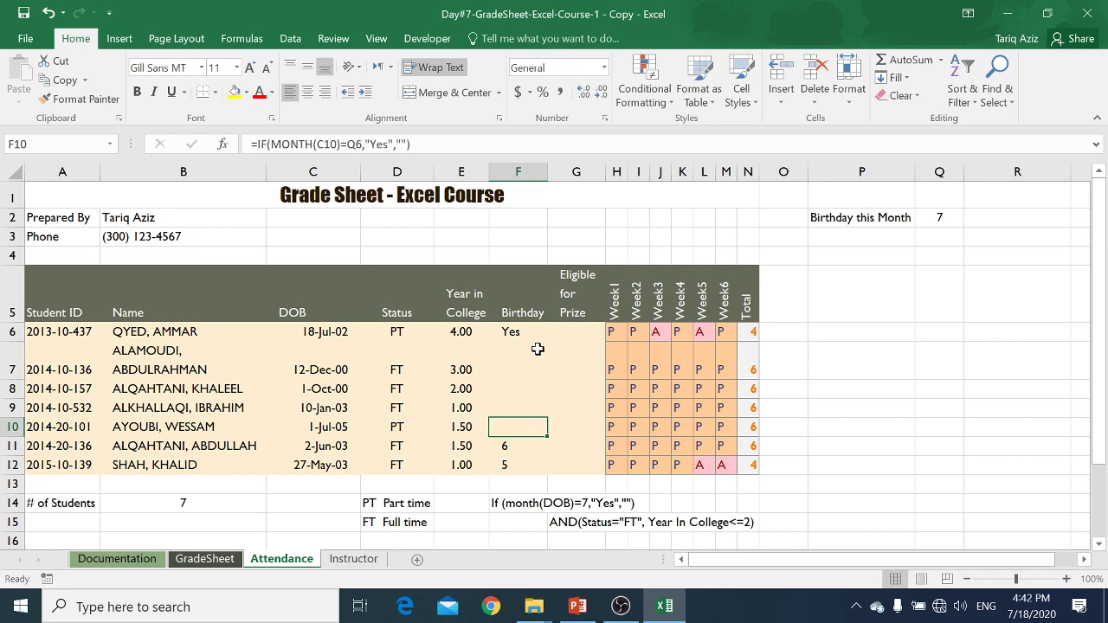
key("Down")
key("ctrl+d")
key("Down")
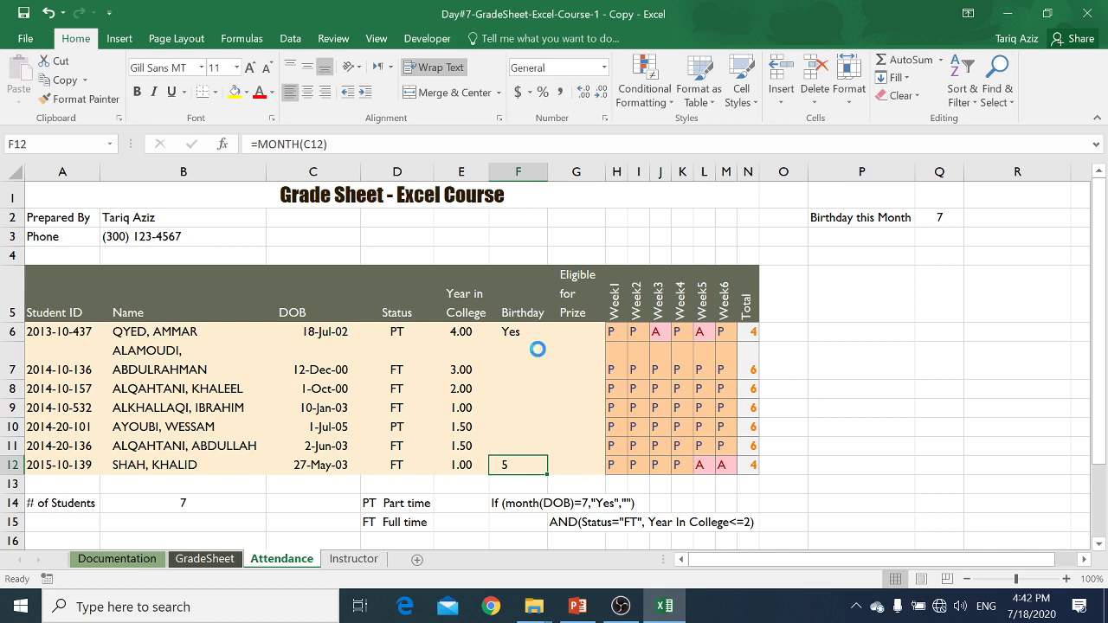
key("ctrl+d")
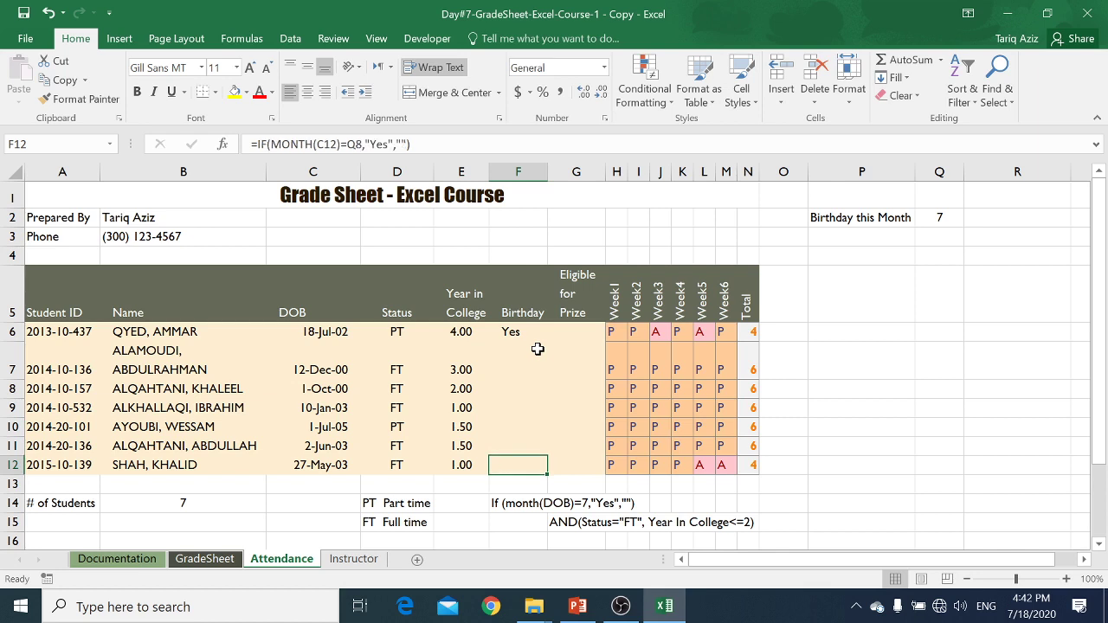
key("Up")
key("Up")
key("Up")
key("Up")
key("Up")
key("Up")
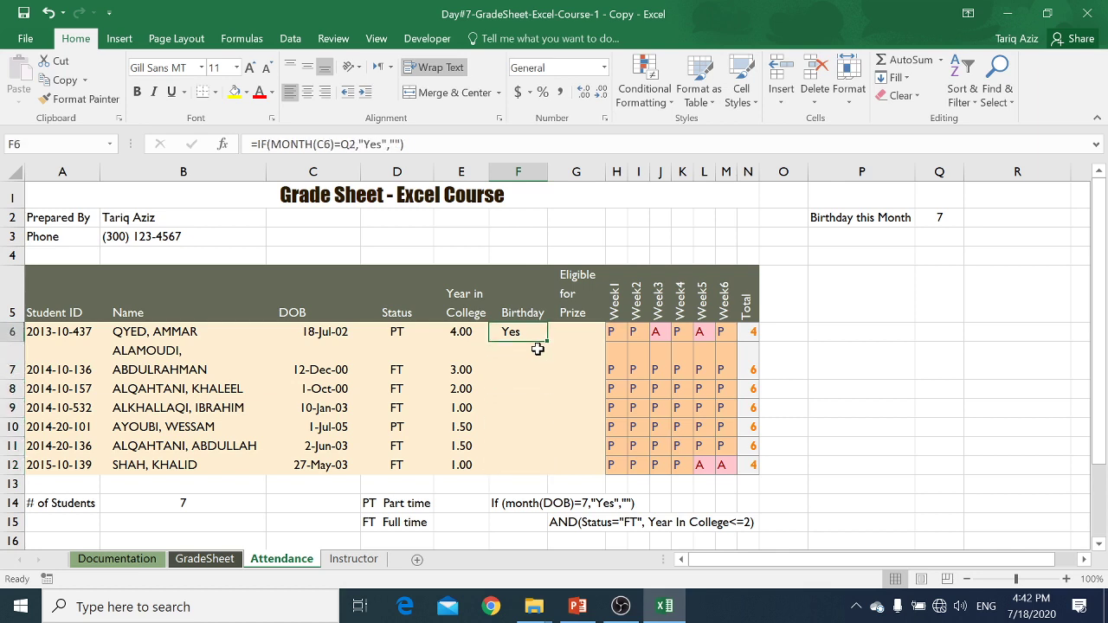
Check F6's formula, then change F7's Q3 reference to Q2.
key("F2")
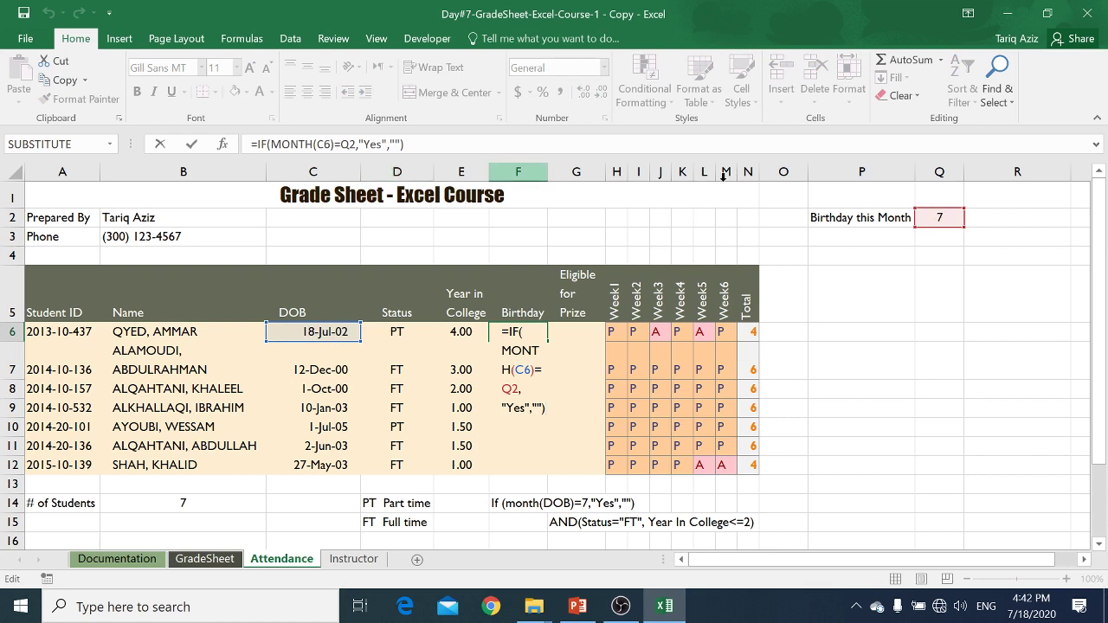
key("Return")
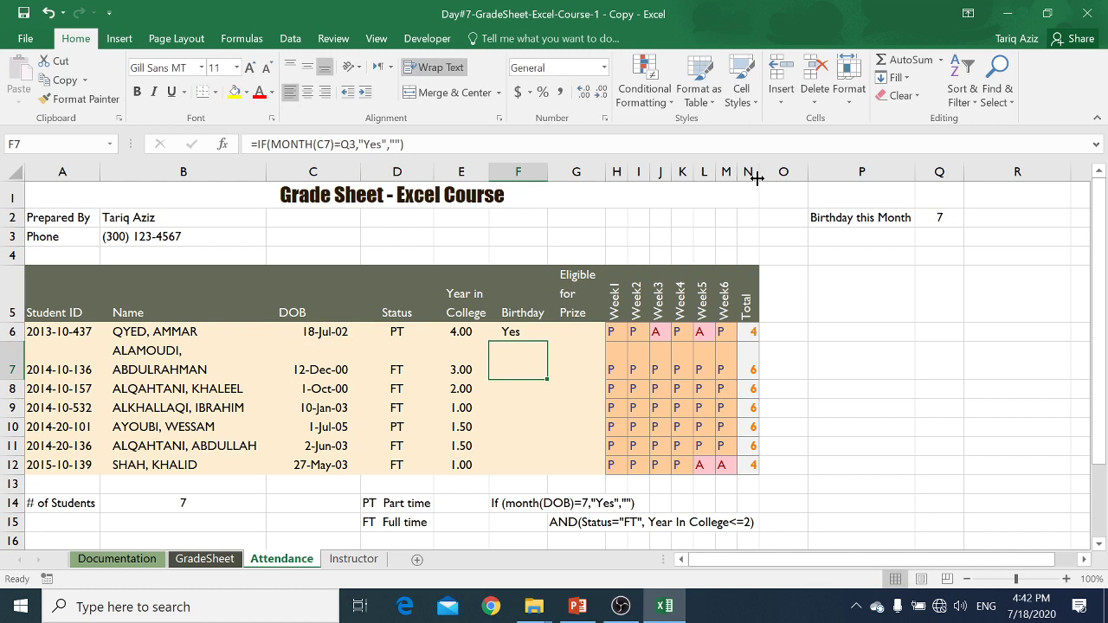
key("F2")
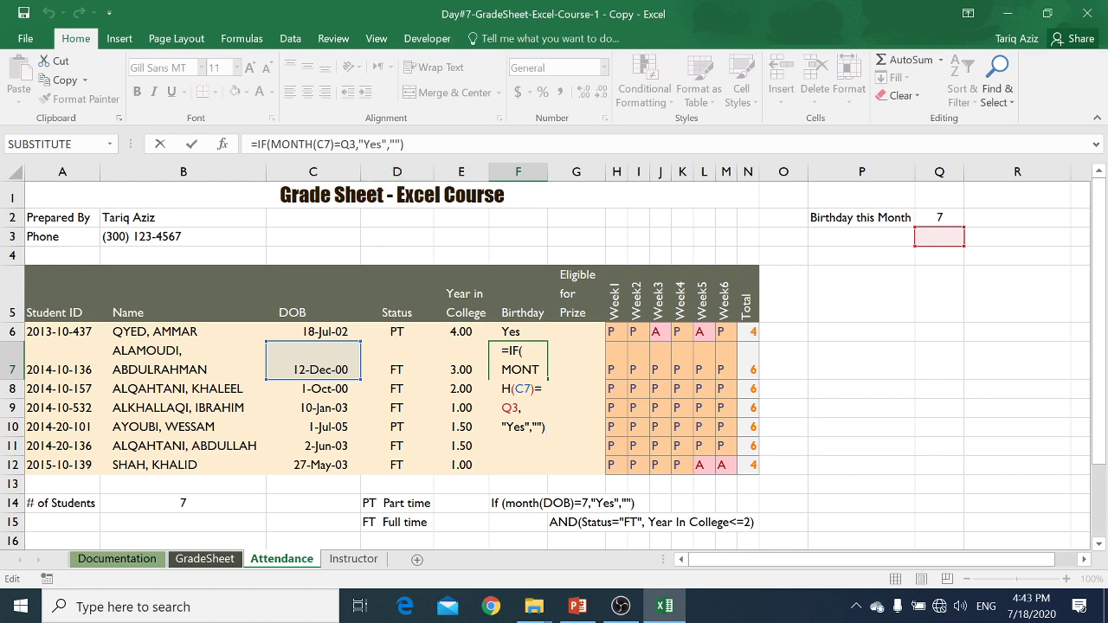
left_click(351, 145)
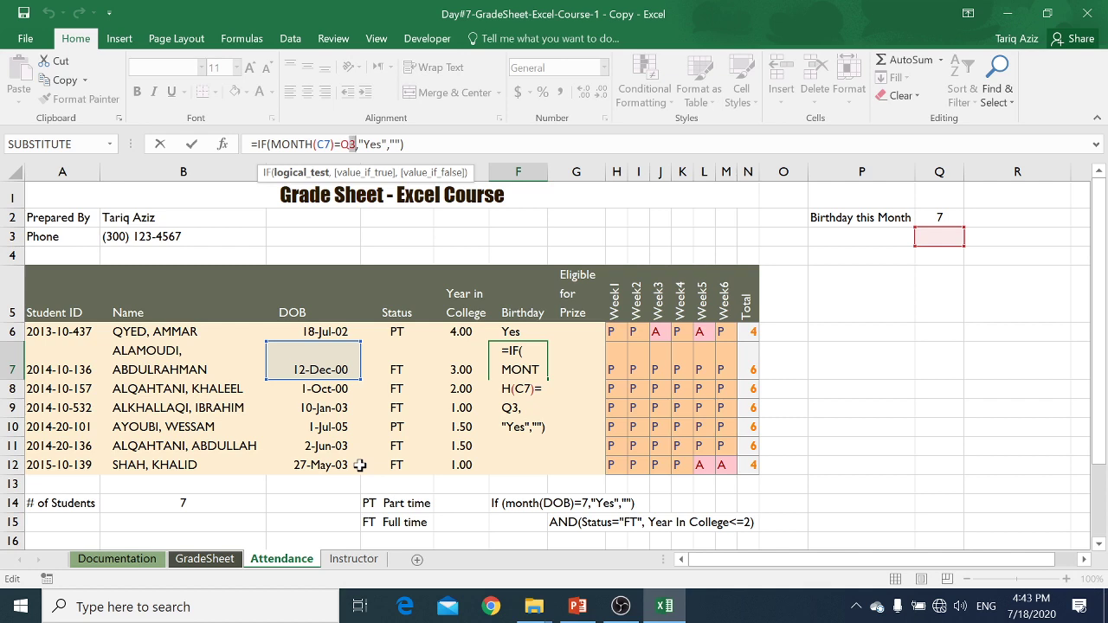
key("BackSpace")
type("2")
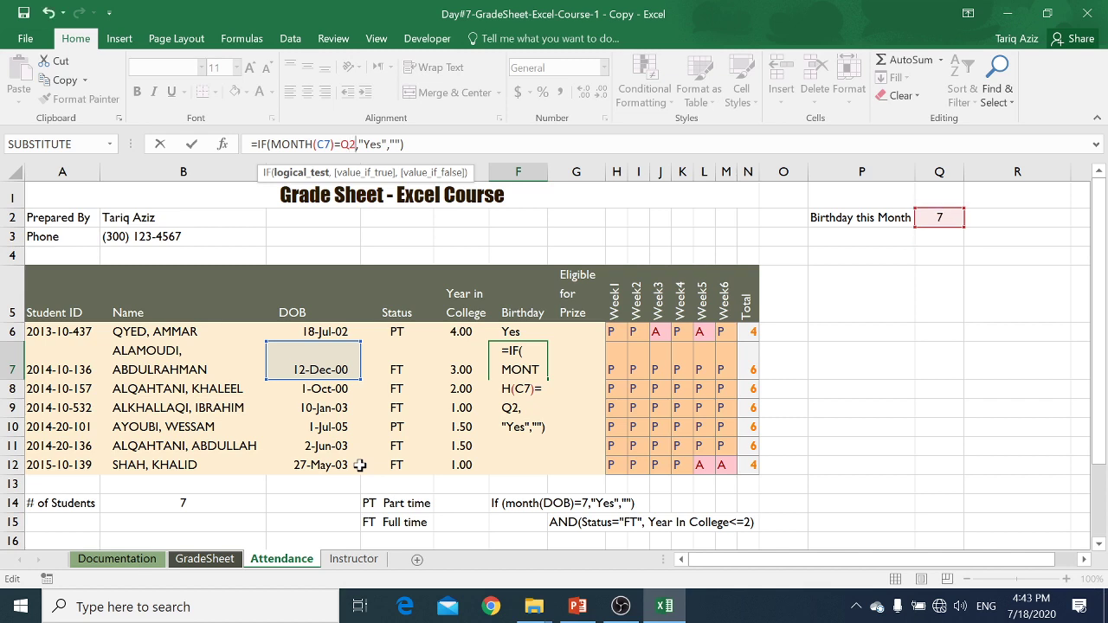
key("Return")
Copy the corrected F7 formula and reopen F6's formula for editing.
key("Up")
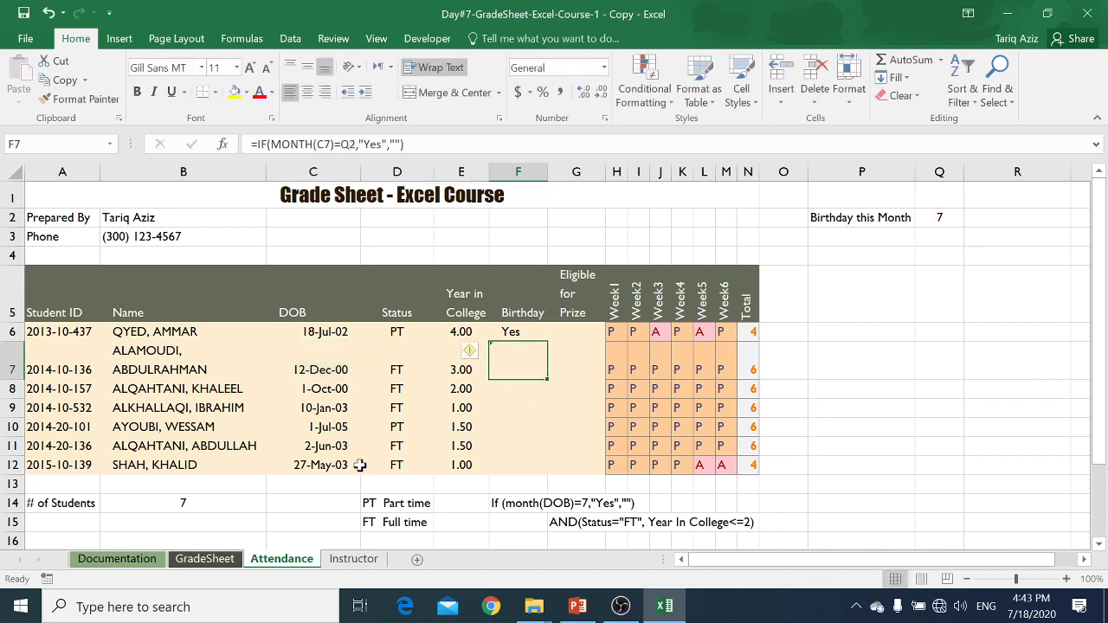
key("ctrl+c")
key("Up")
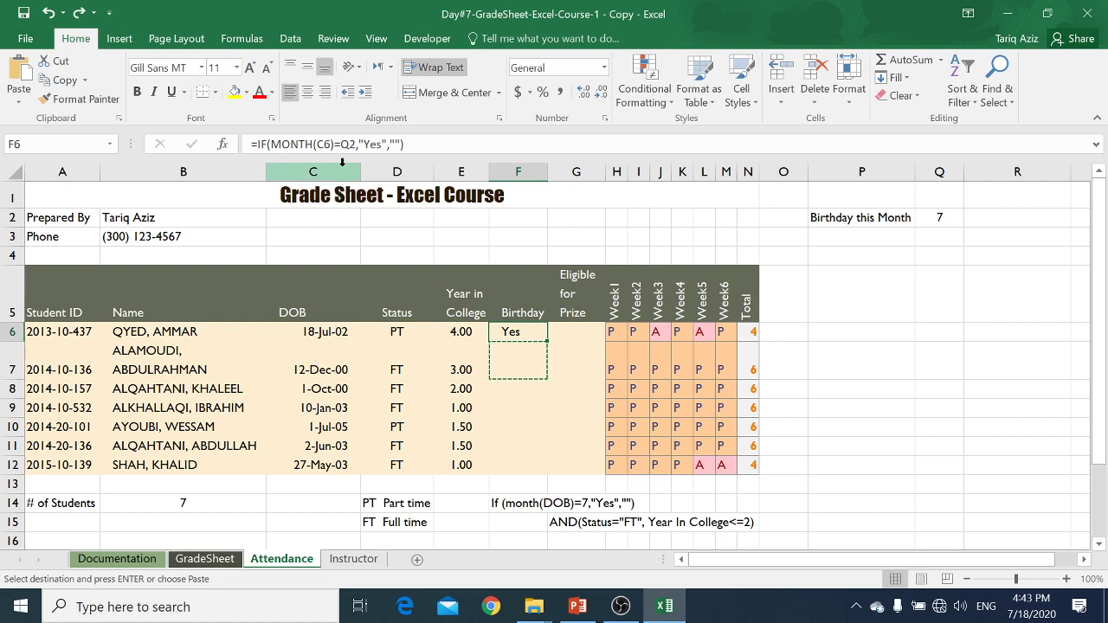
key("F2")
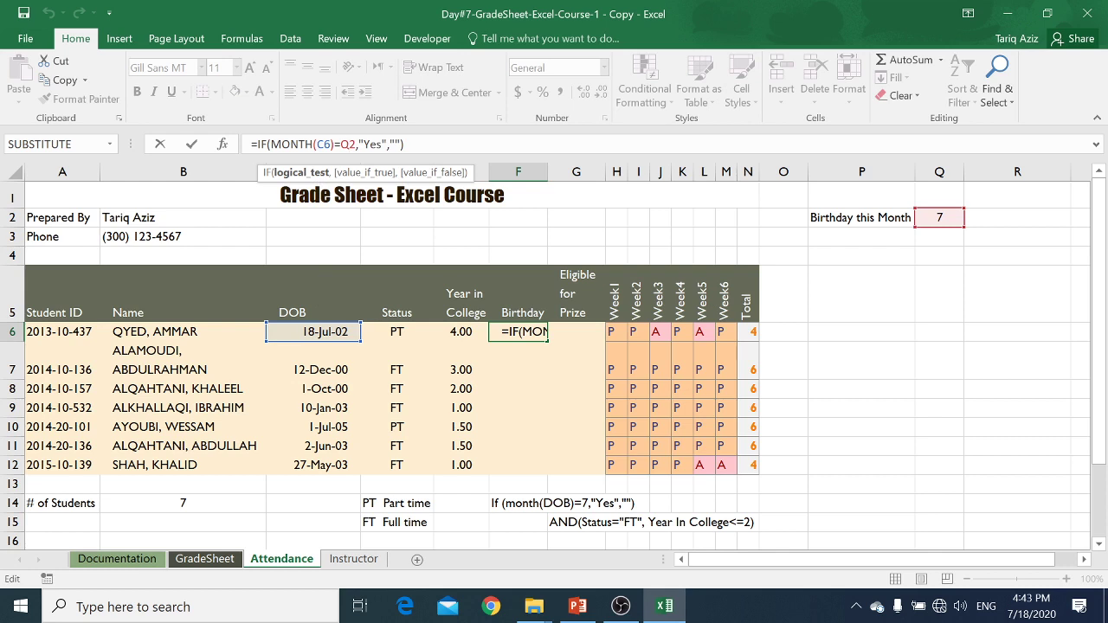
Make F6's Q2 reference absolute ($Q$2), then review Birthday formulas through row 12, ending on F10.
key("F4")
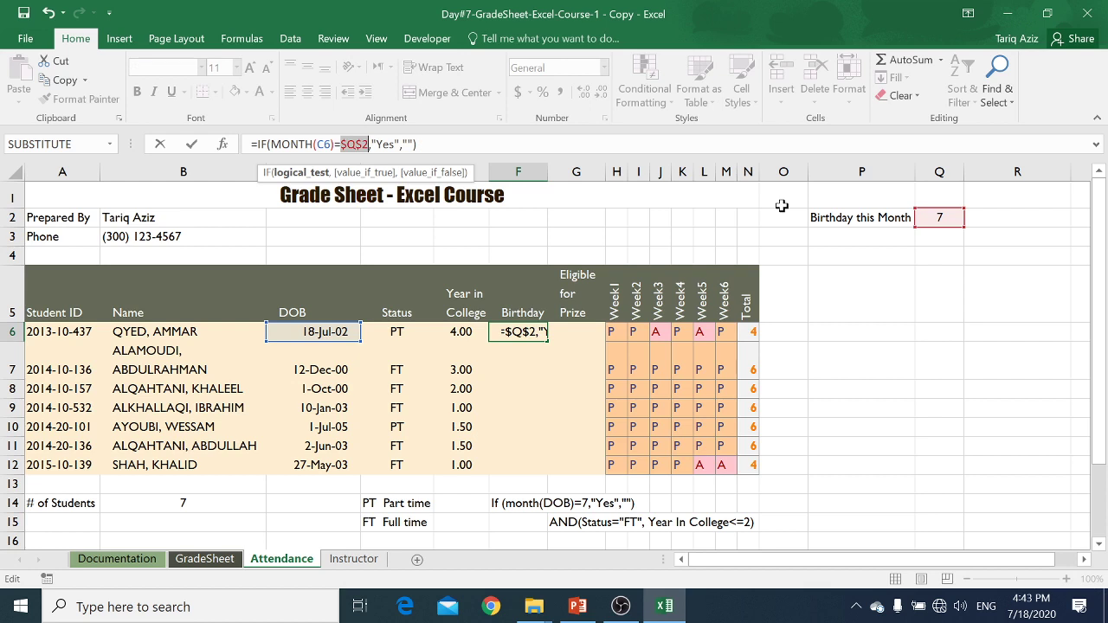
key("Return")
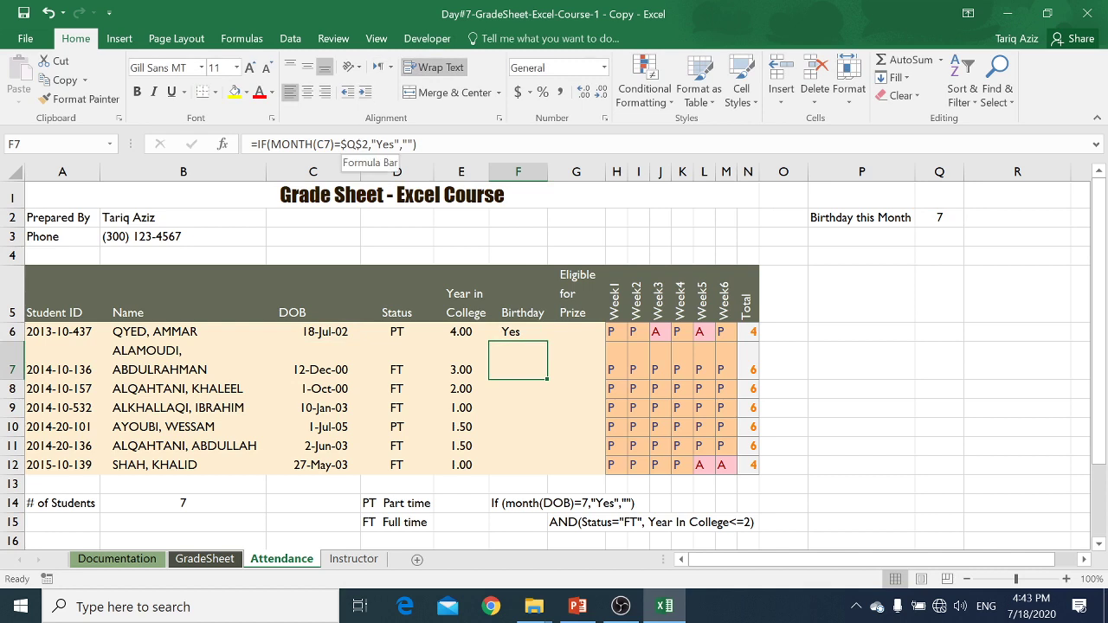
key("Down")
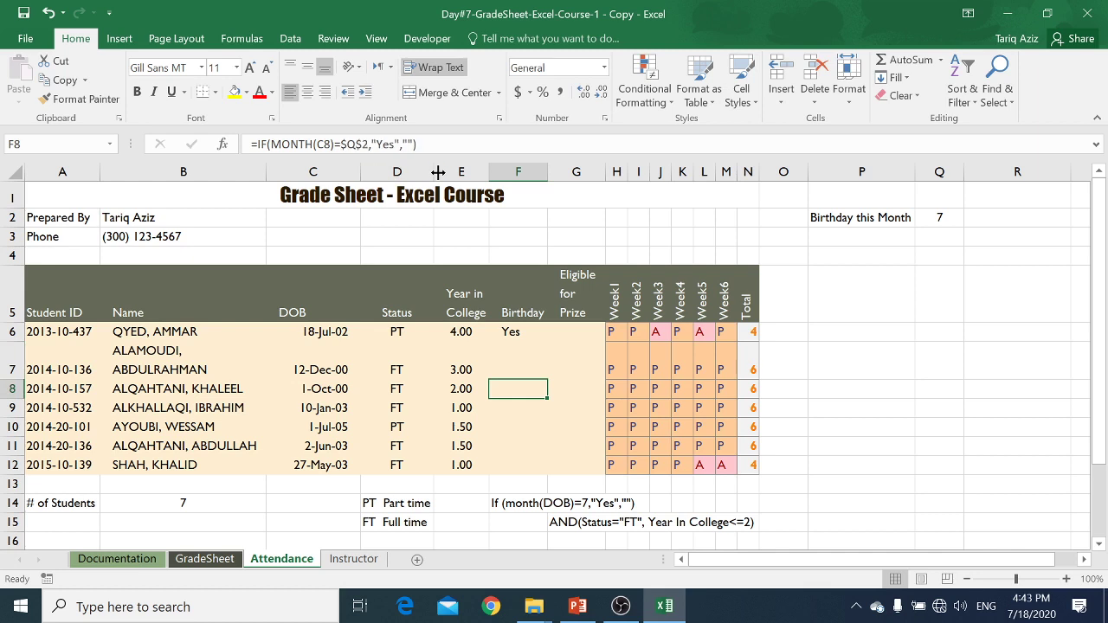
key("Down")
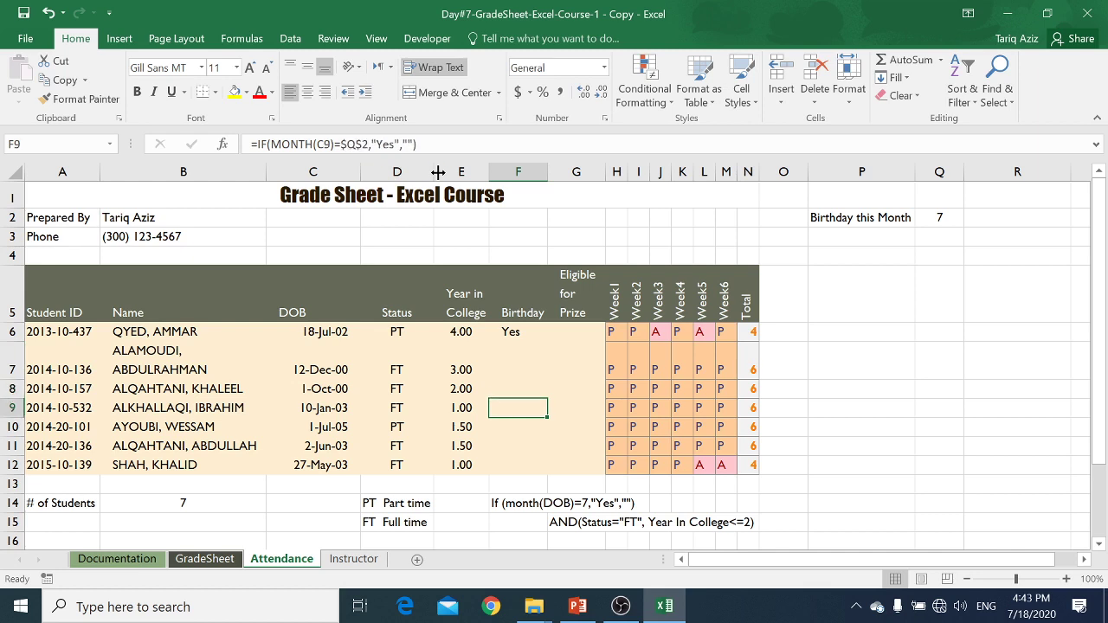
key("Down")
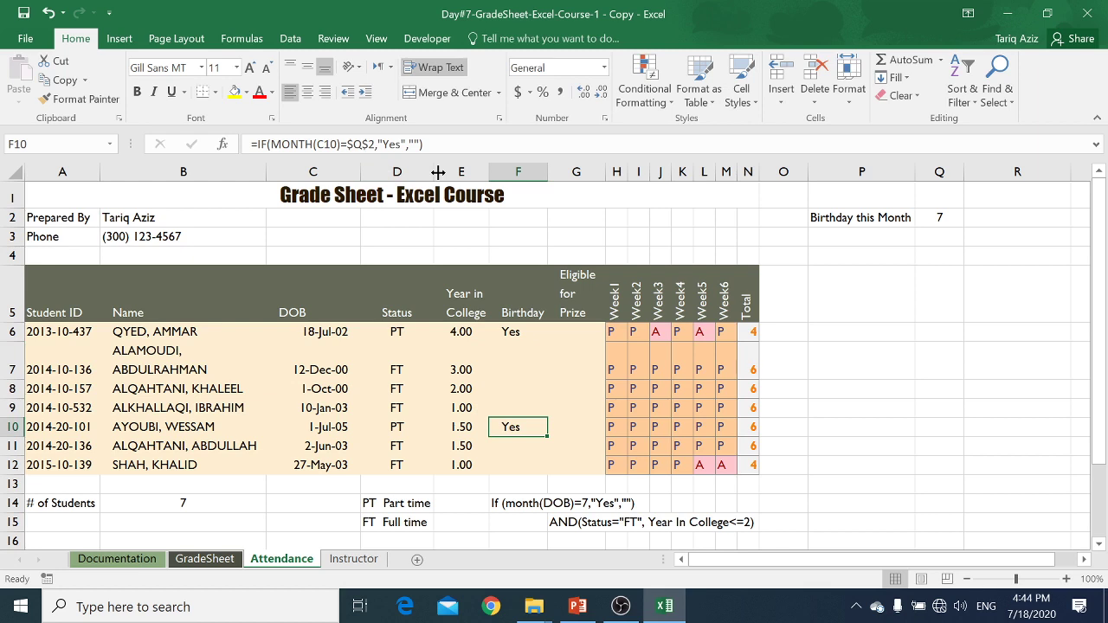
key("Down")
key("Down")
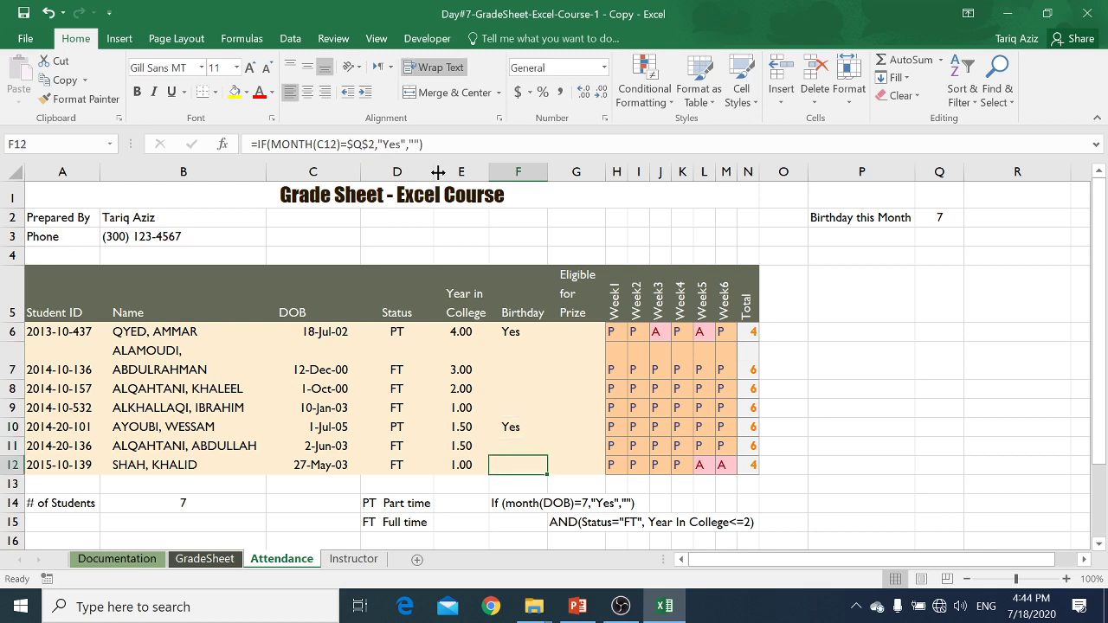
key("Up")
key("Up")
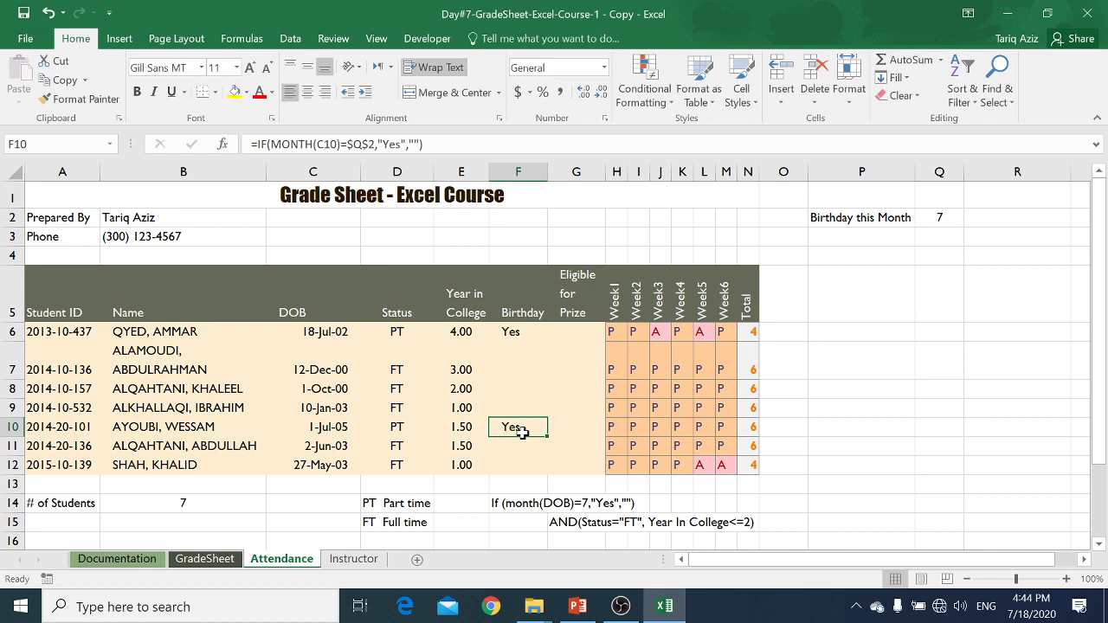
Test Birthday this Month with 12, then set Q2 to 5 and inspect F12's formula.
left_click(940, 214)
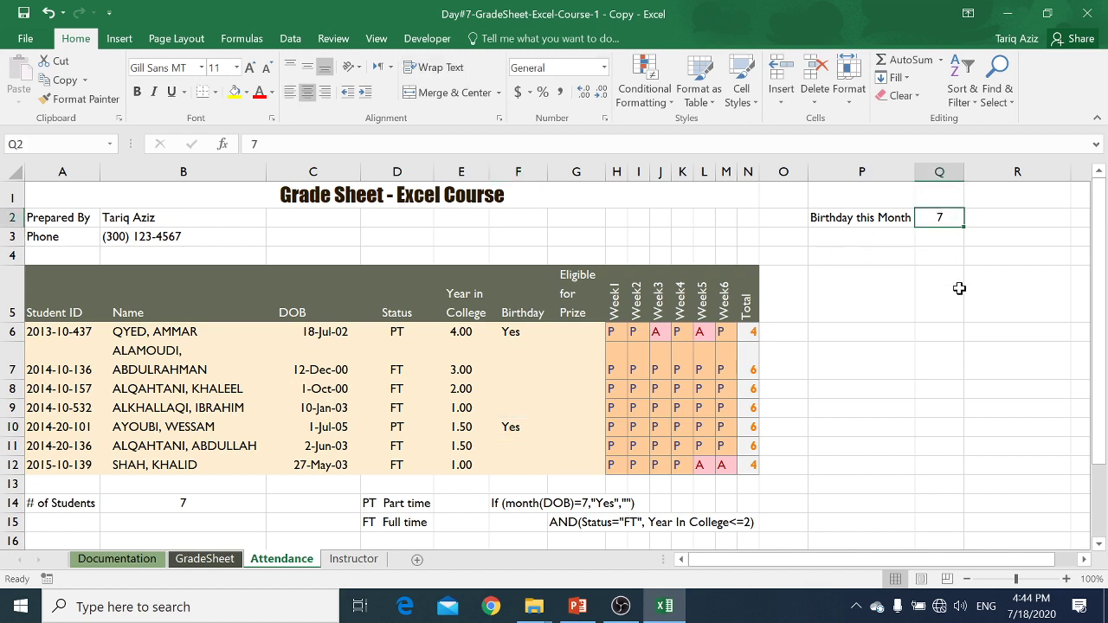
type("12")
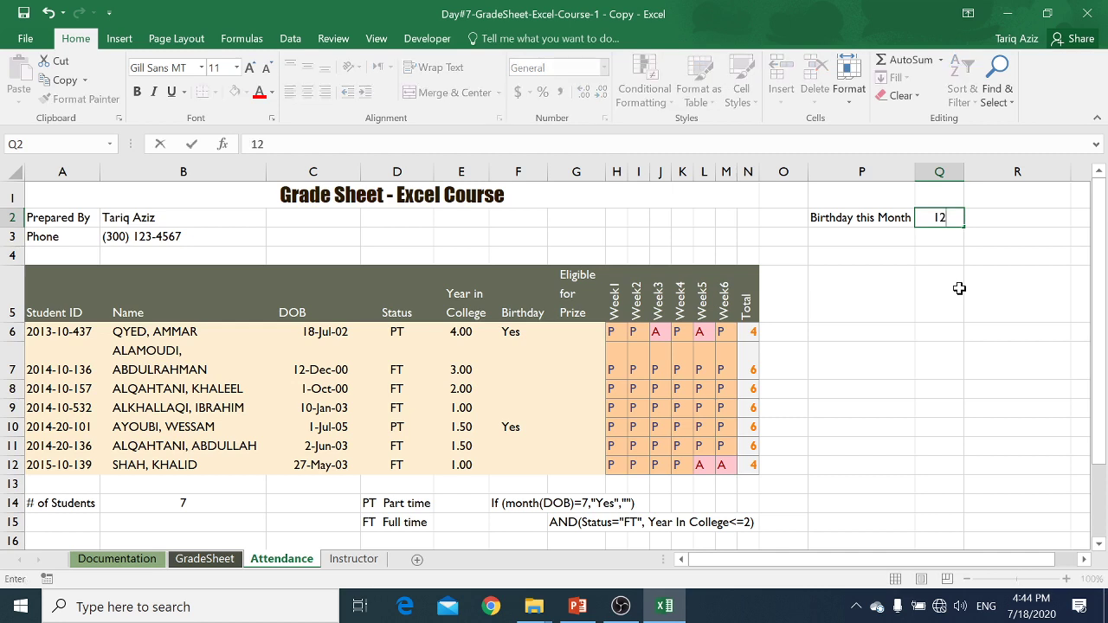
key("Return")
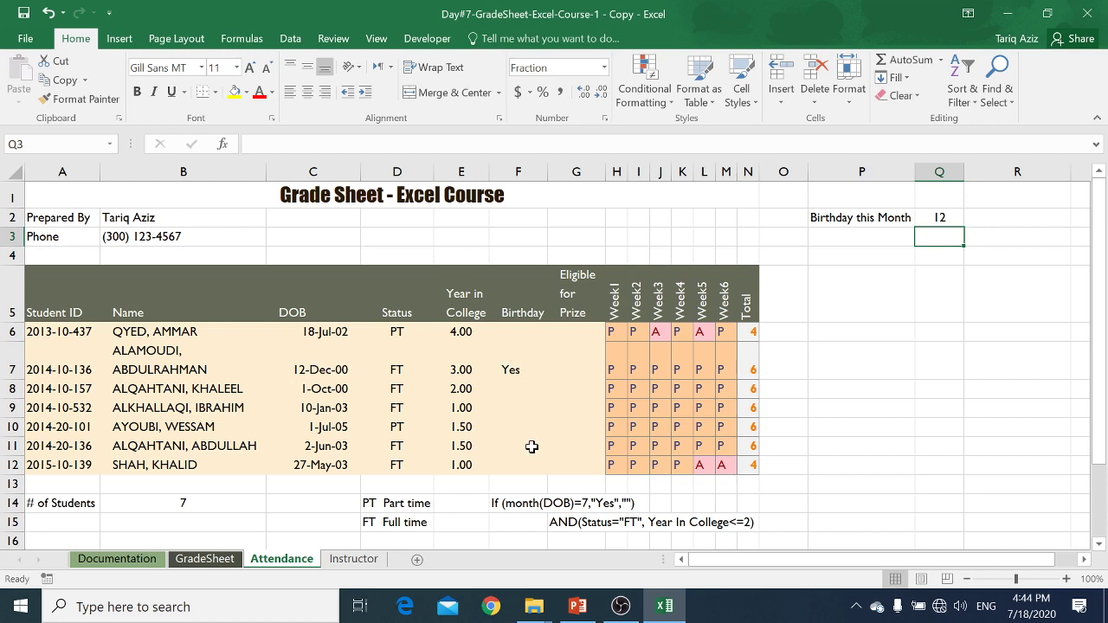
left_click(949, 214)
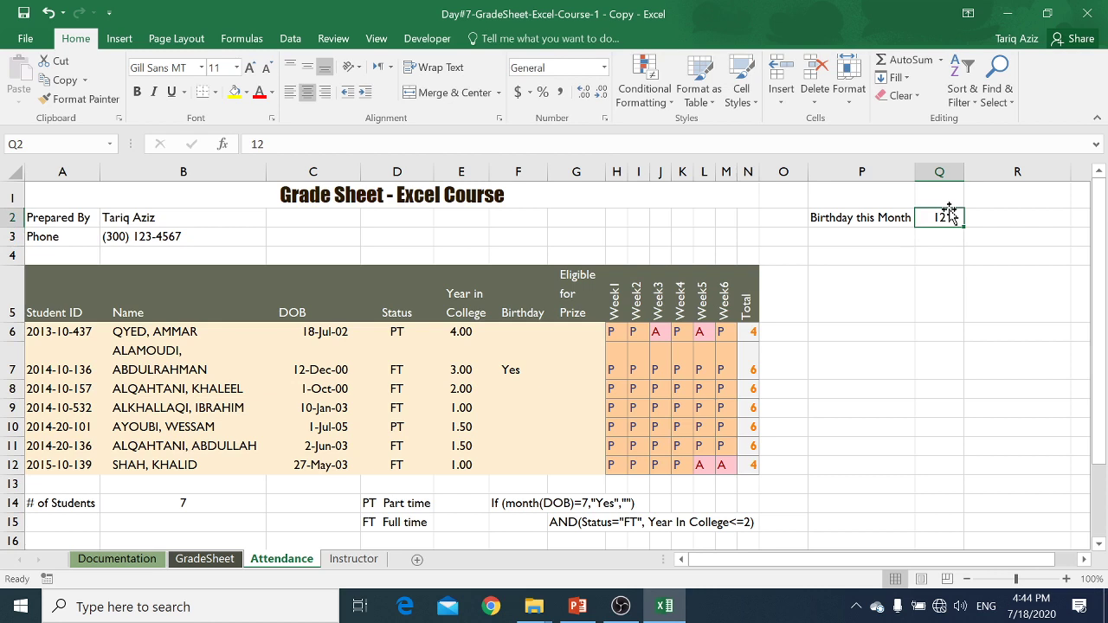
type("5")
key("Return")
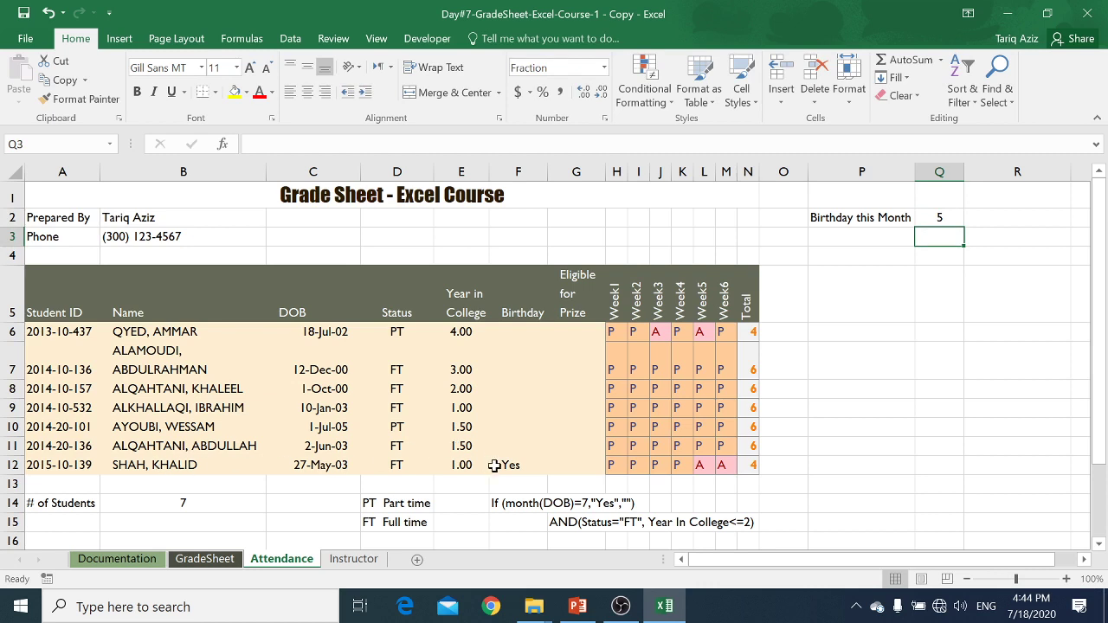
key("Up")
key("Up")
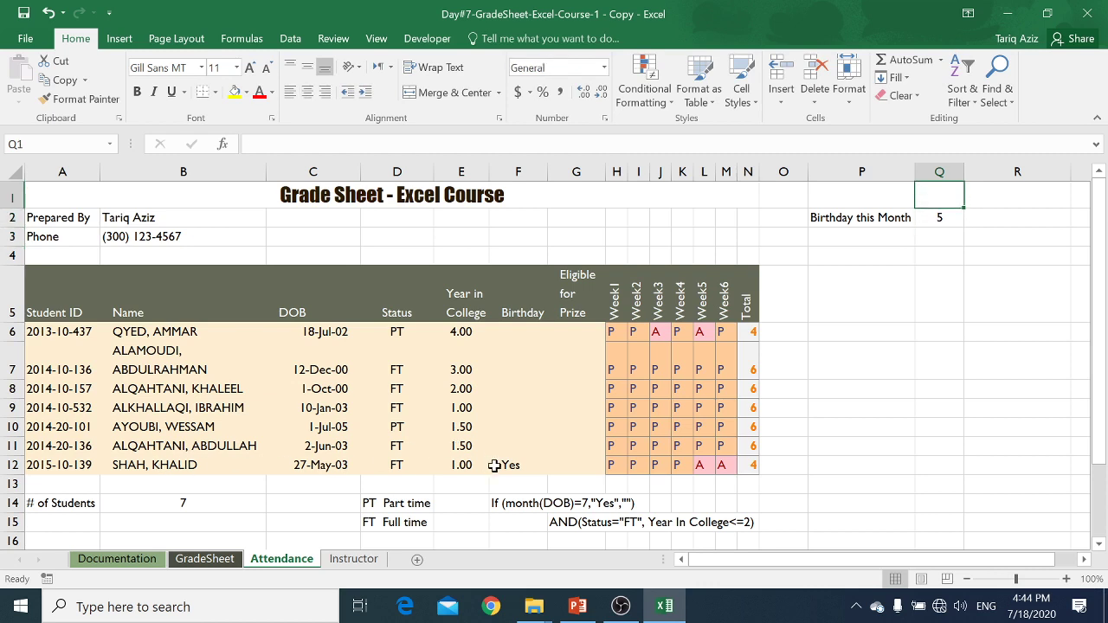
left_click(514, 462)
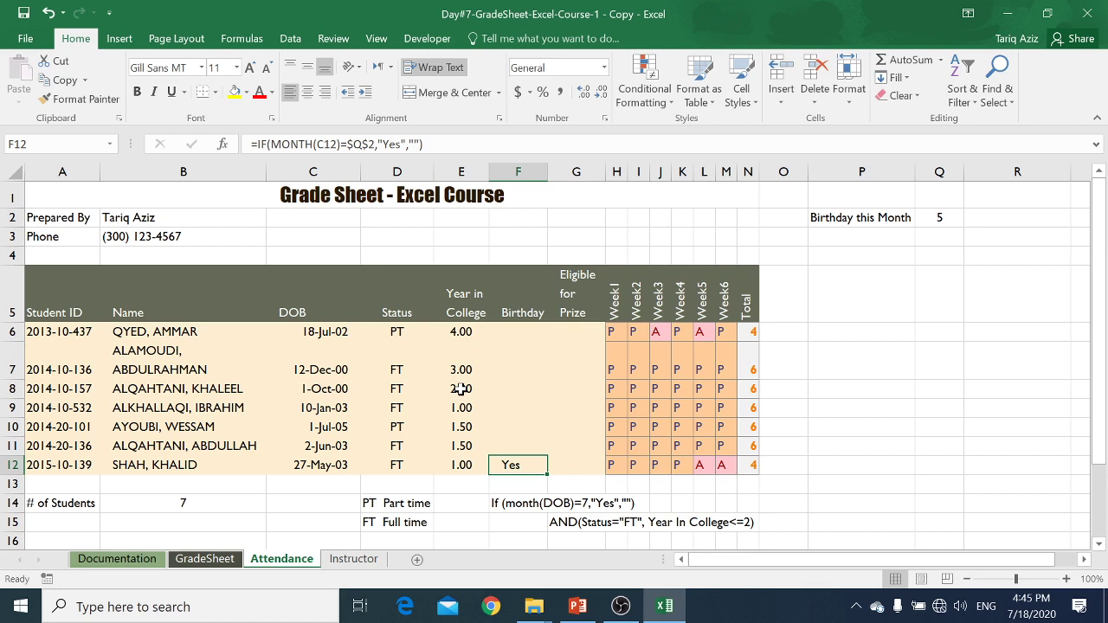
key("Right")
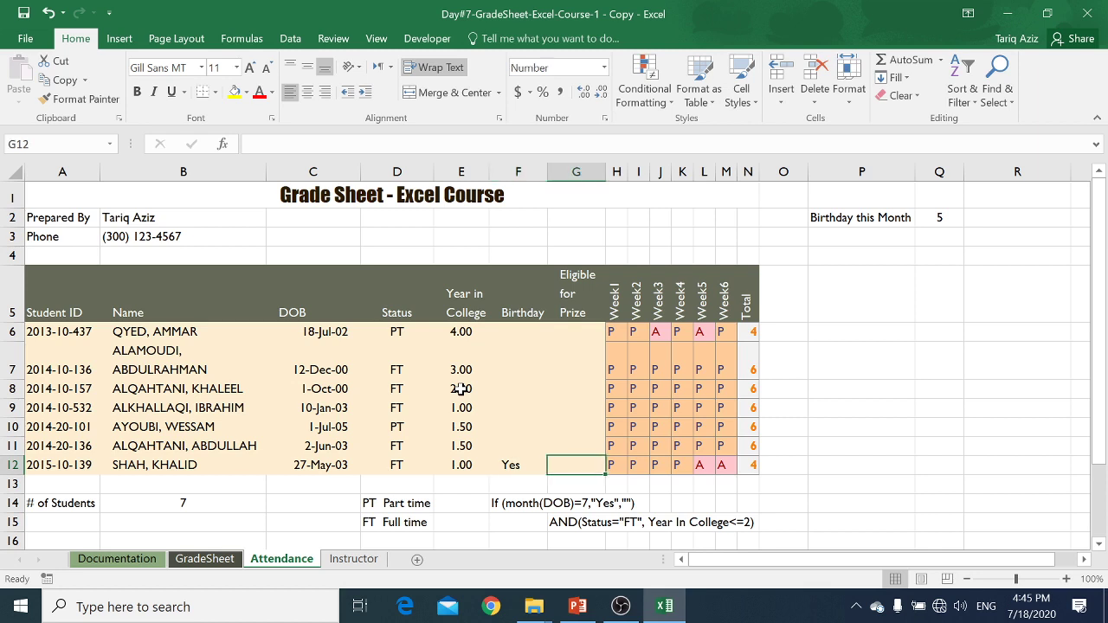
key("Right")
key("Left")
key("Up")
key("Up")
key("Up")
key("Up")
key("Up")
key("Up")
key("Up")
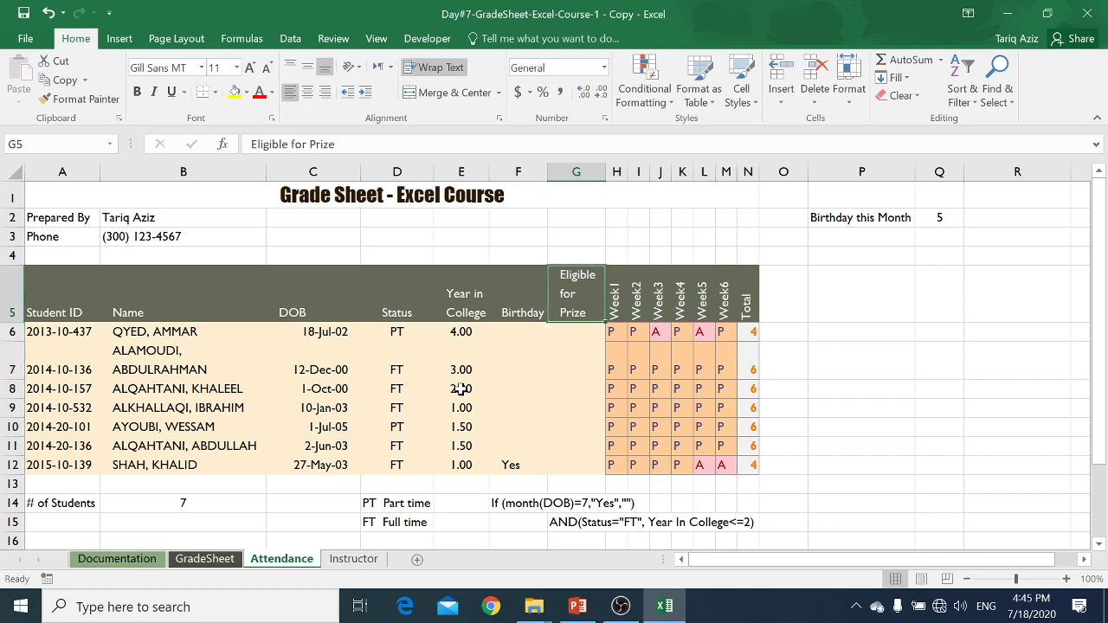
key("Down")
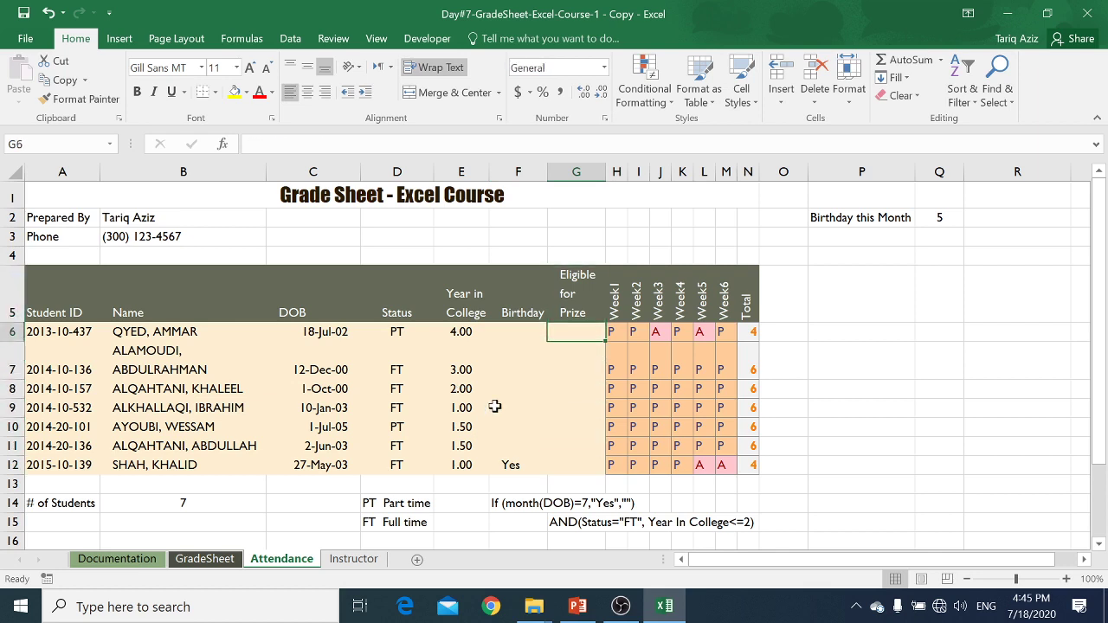
Enter =AND(D6="FT",E6<=2) in G6 so it returns FALSE for the part-time student.
left_click(498, 406)
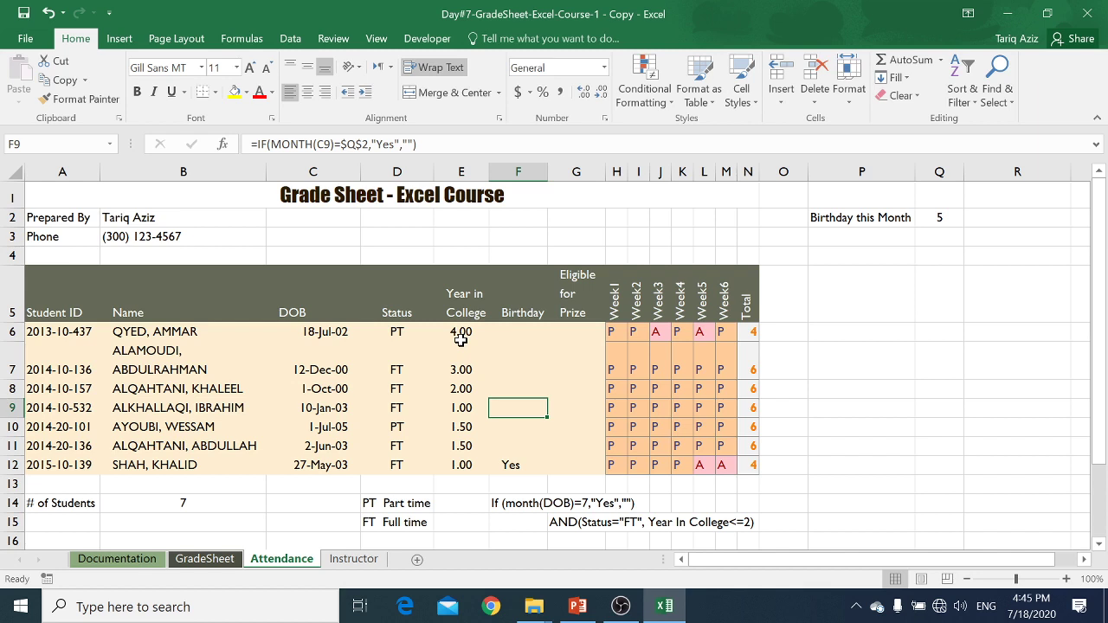
left_click(562, 334)
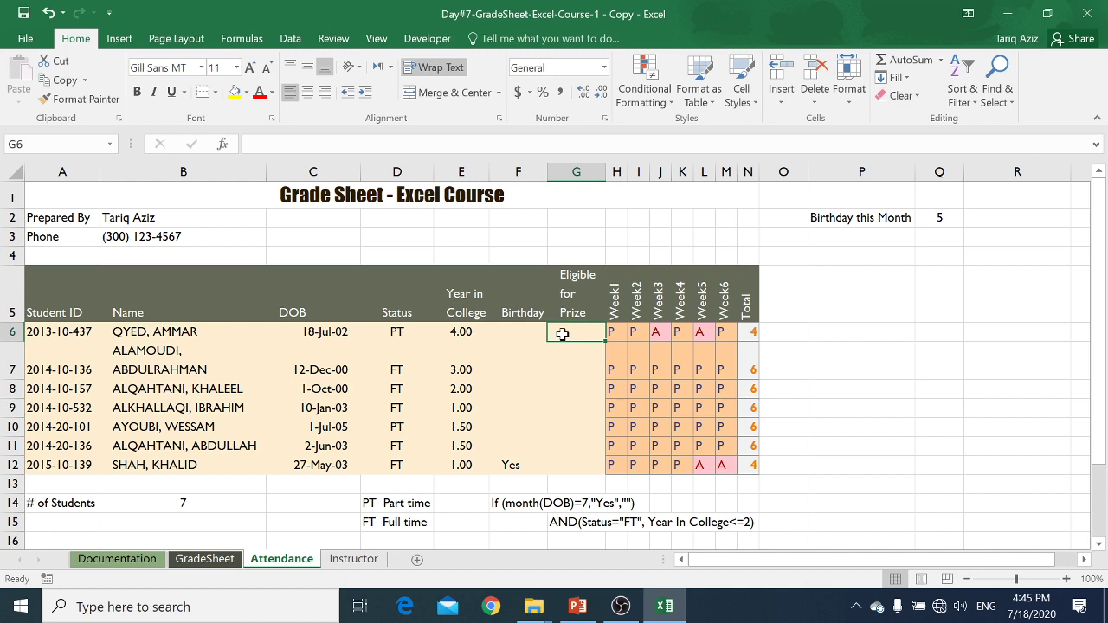
type("=and")
key("Tab")
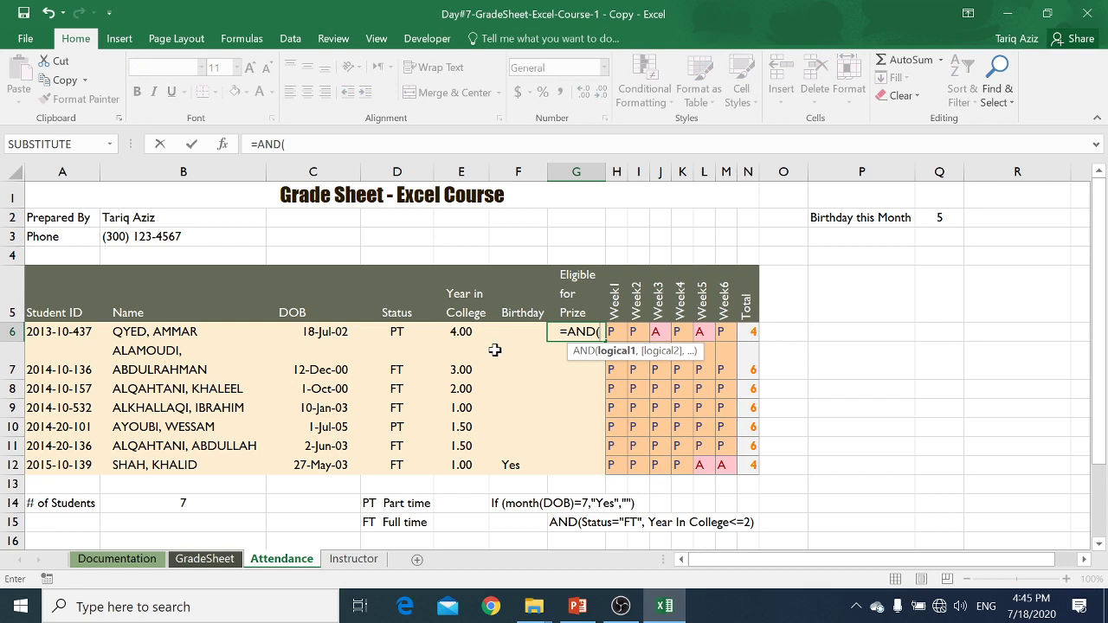
left_click(405, 330)
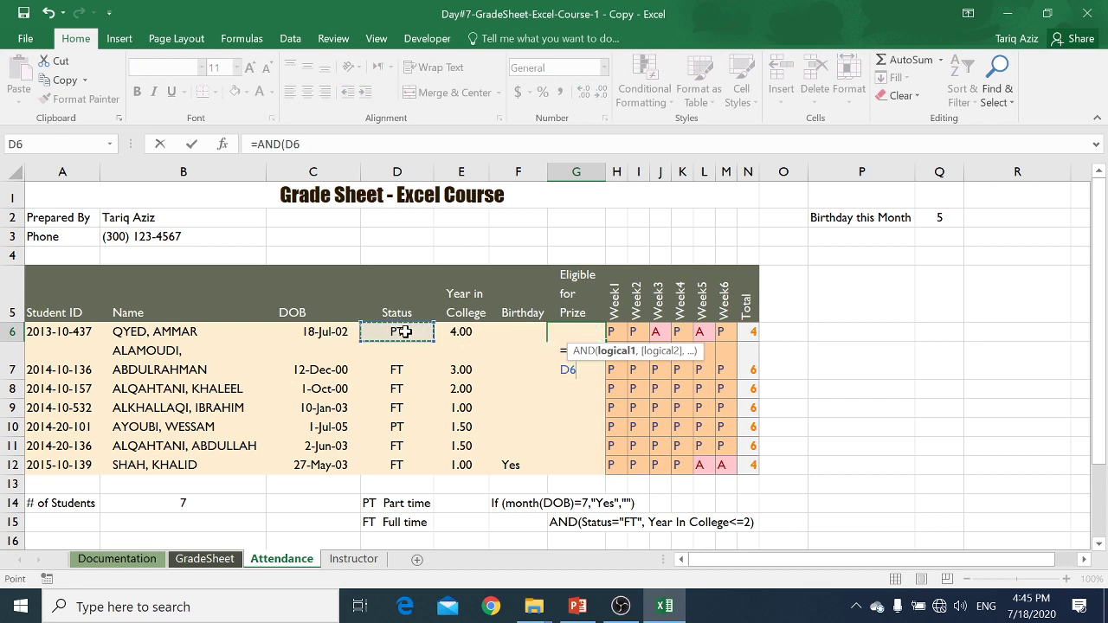
type("=\"FT\"")
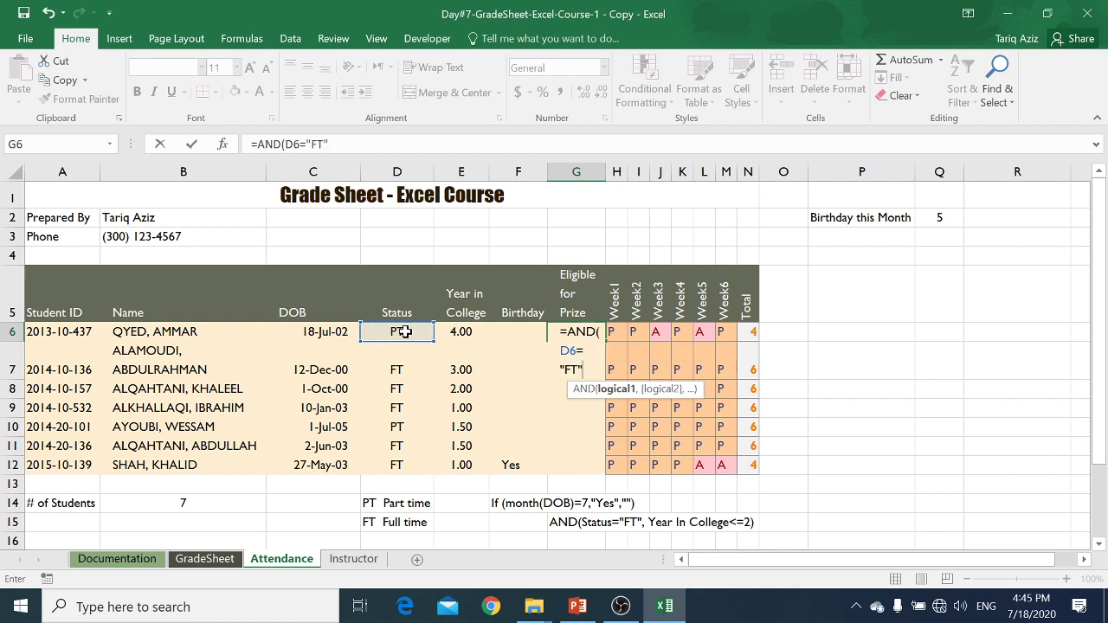
type(",")
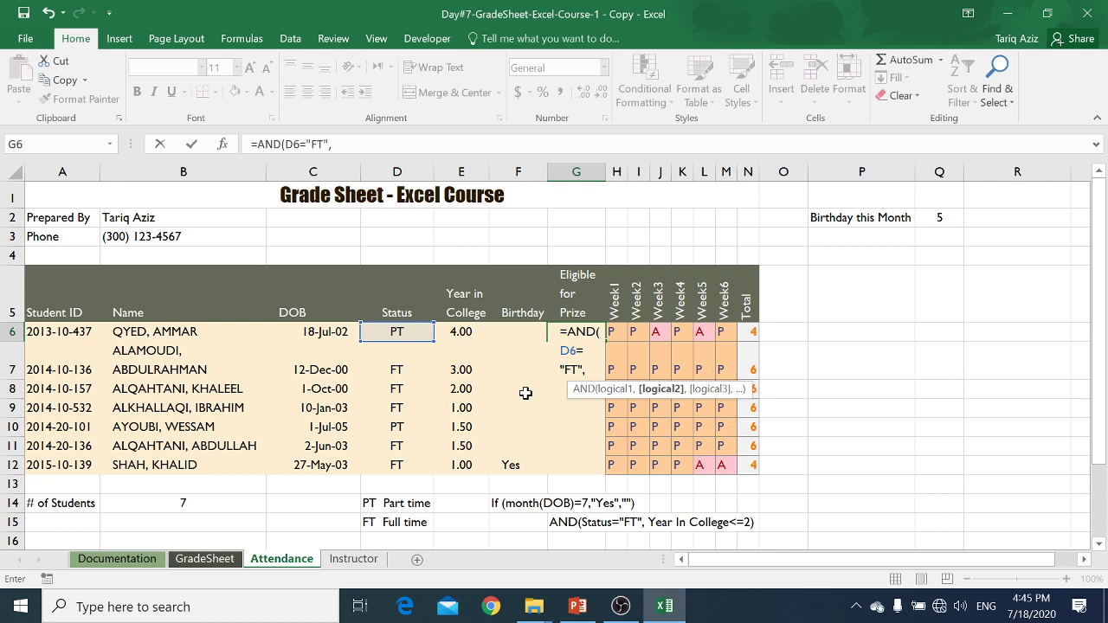
type("E6")
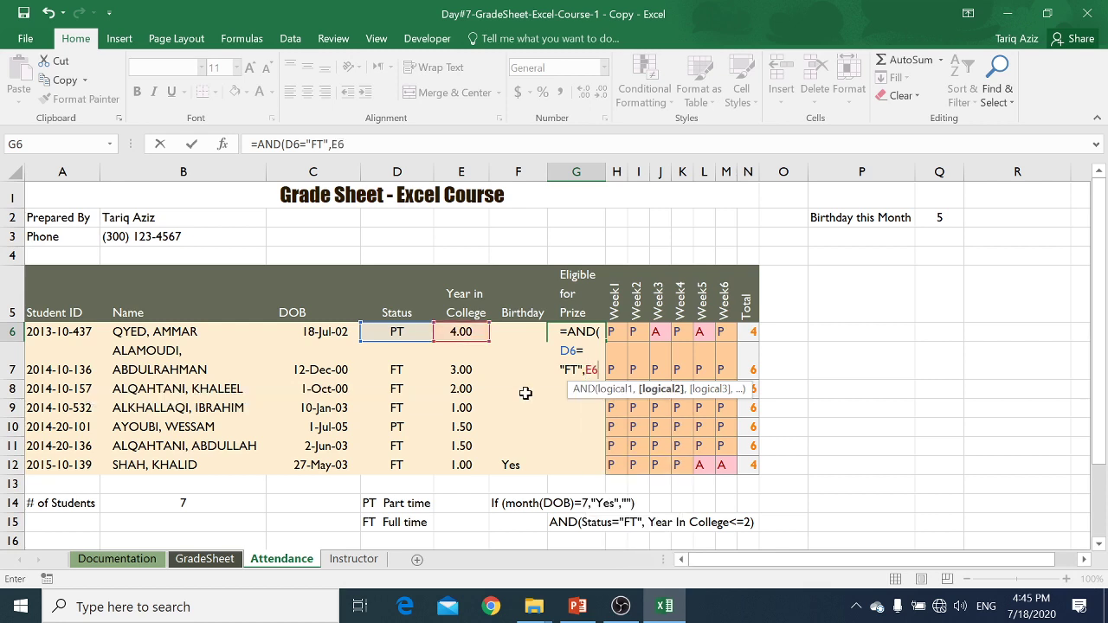
type("<=2)")
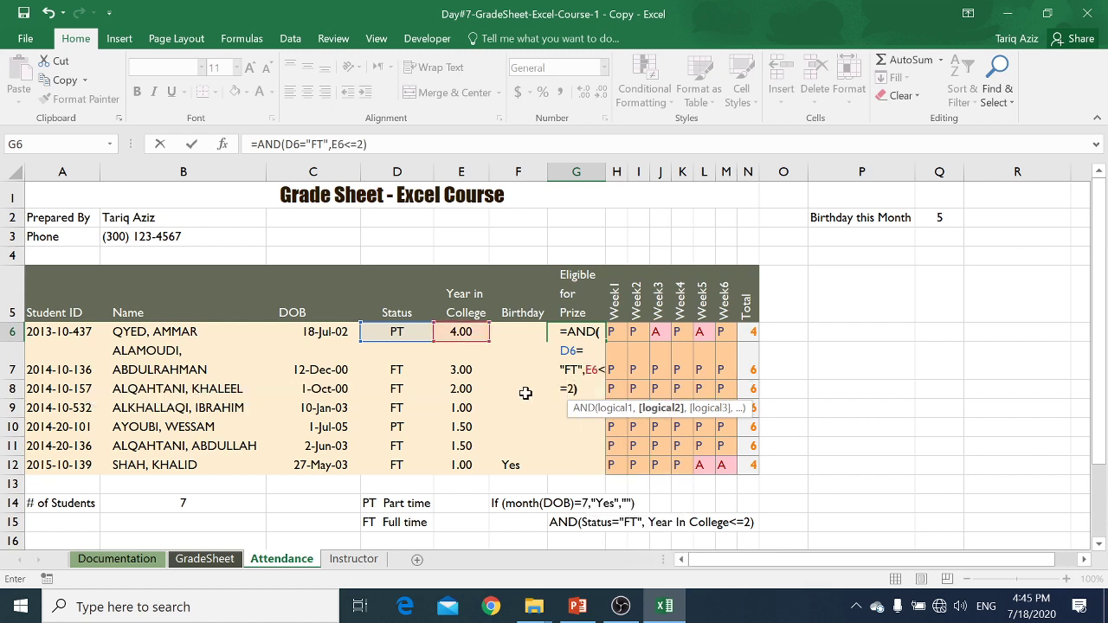
key("Return")
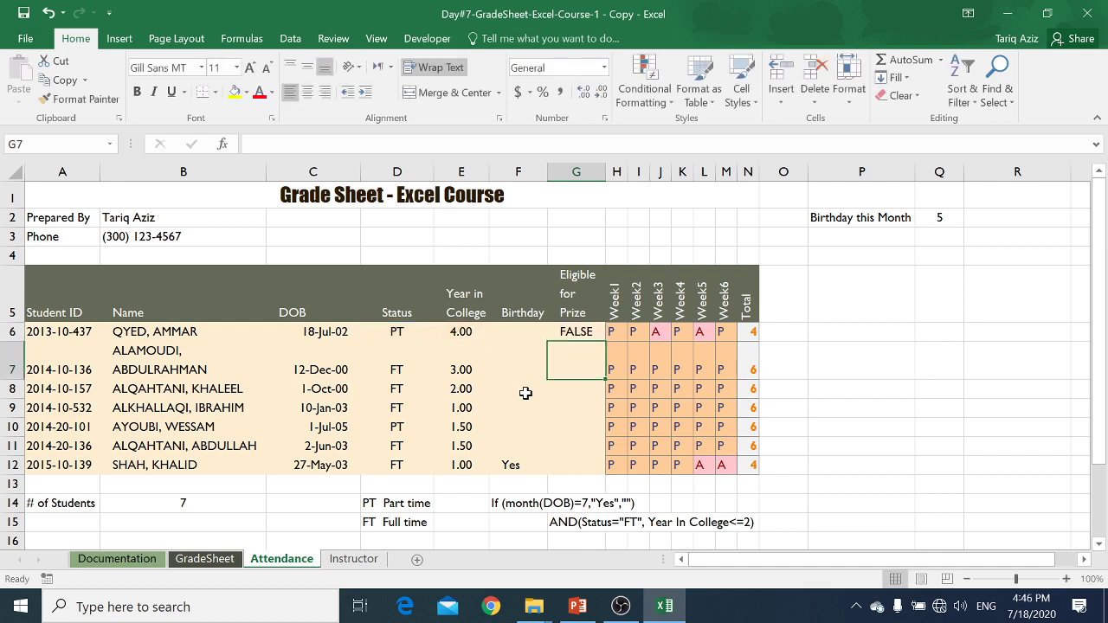
Copy the AND formula into G7 and check the row 7 and row 8 references.
key("Up")
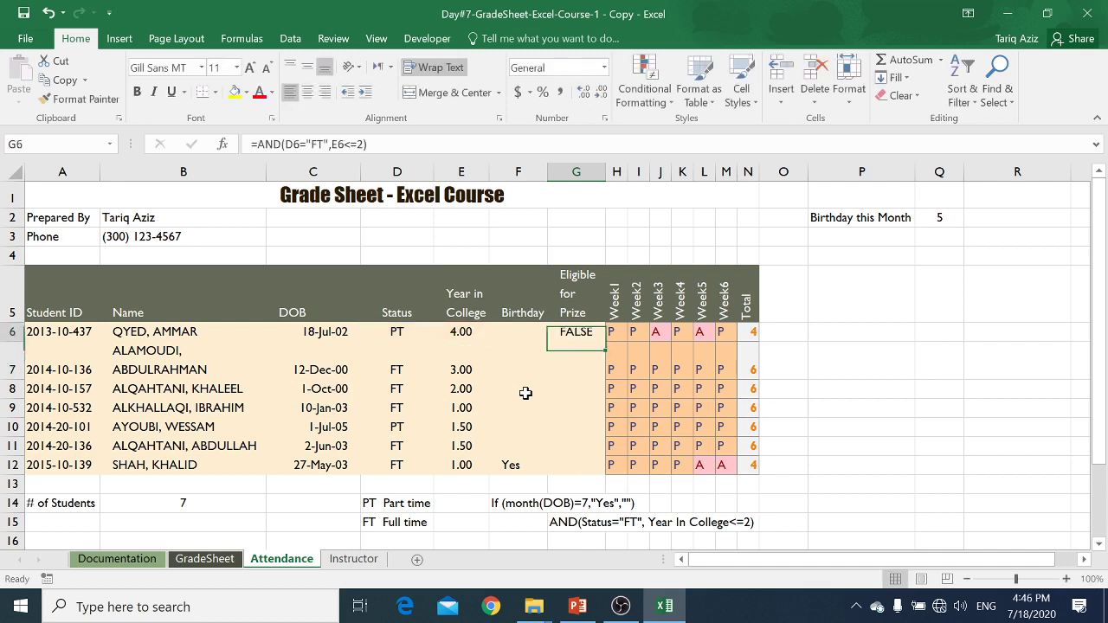
key("ctrl+c")
key("Down")
key("ctrl+v")
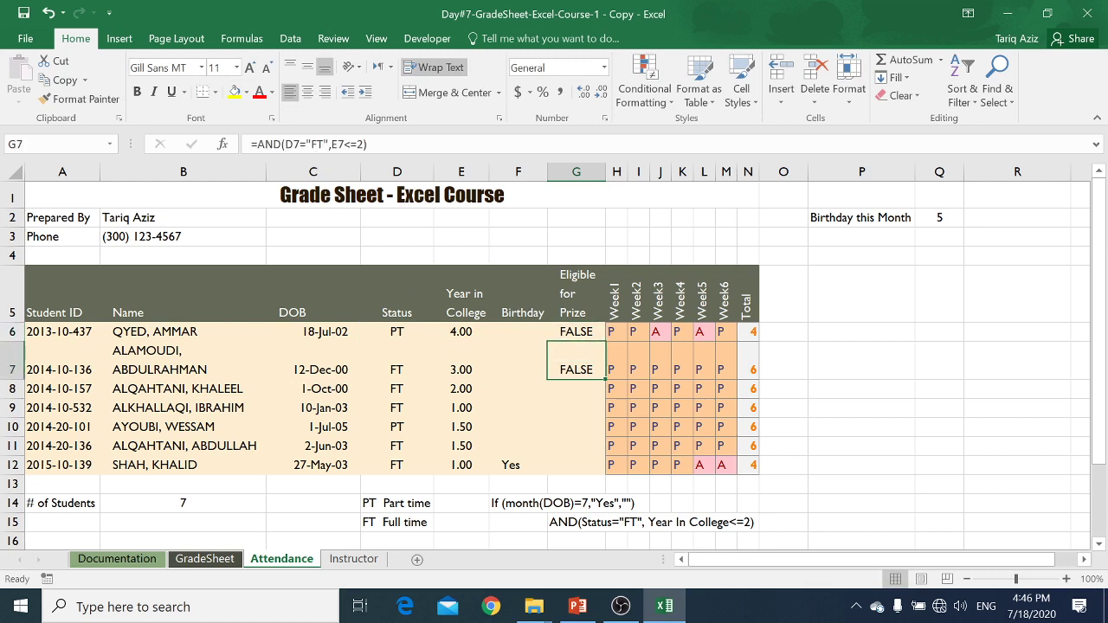
left_click(290, 143)
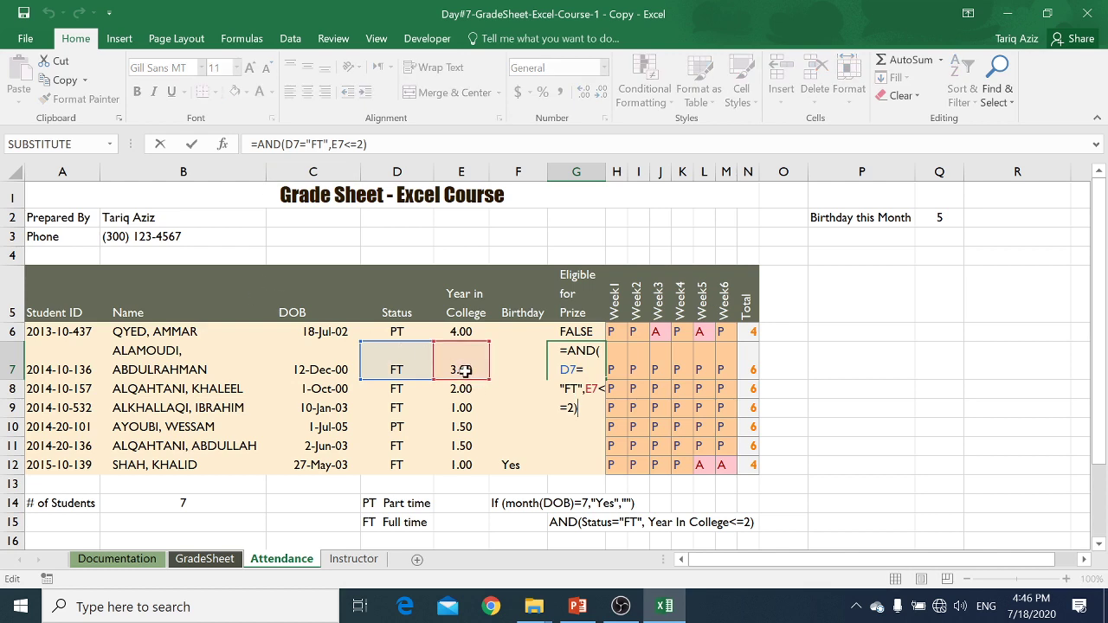
key("Return")
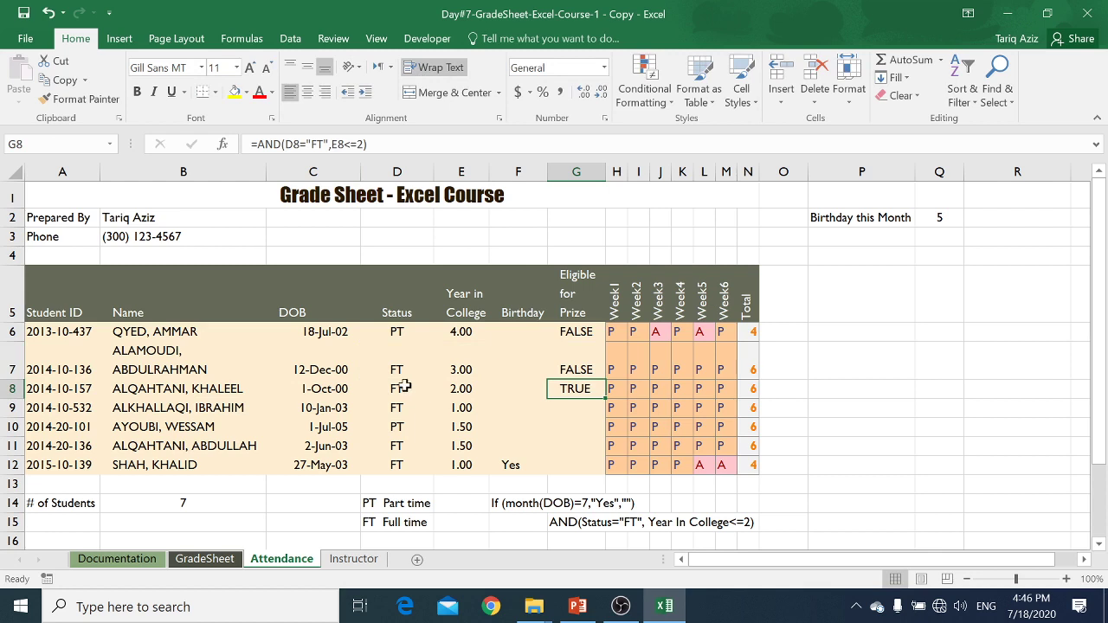
key("F2")
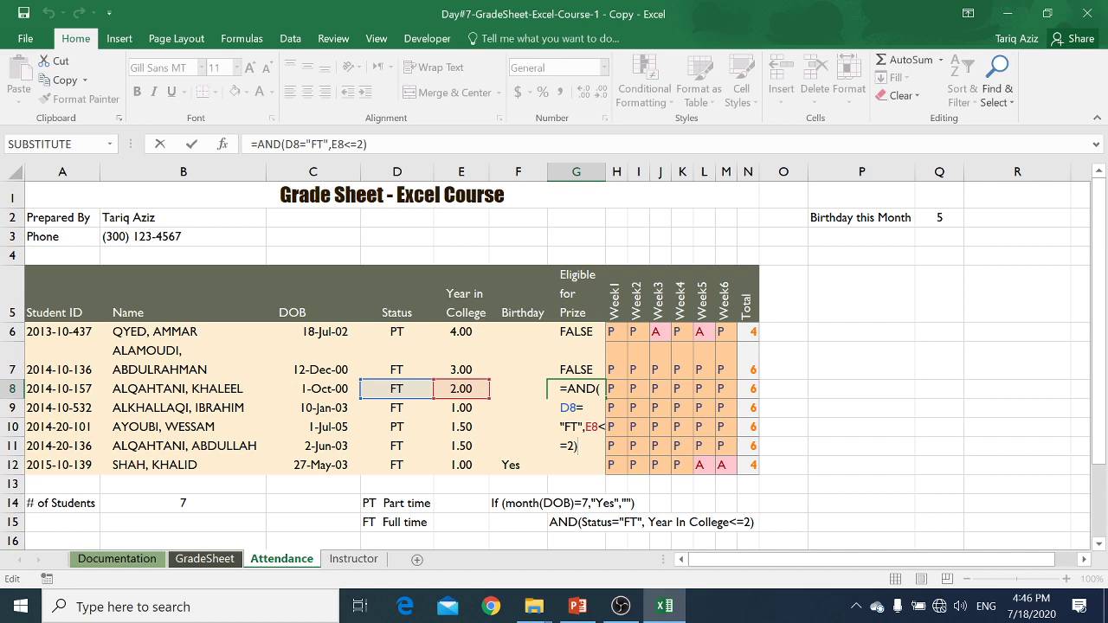
key("Return")
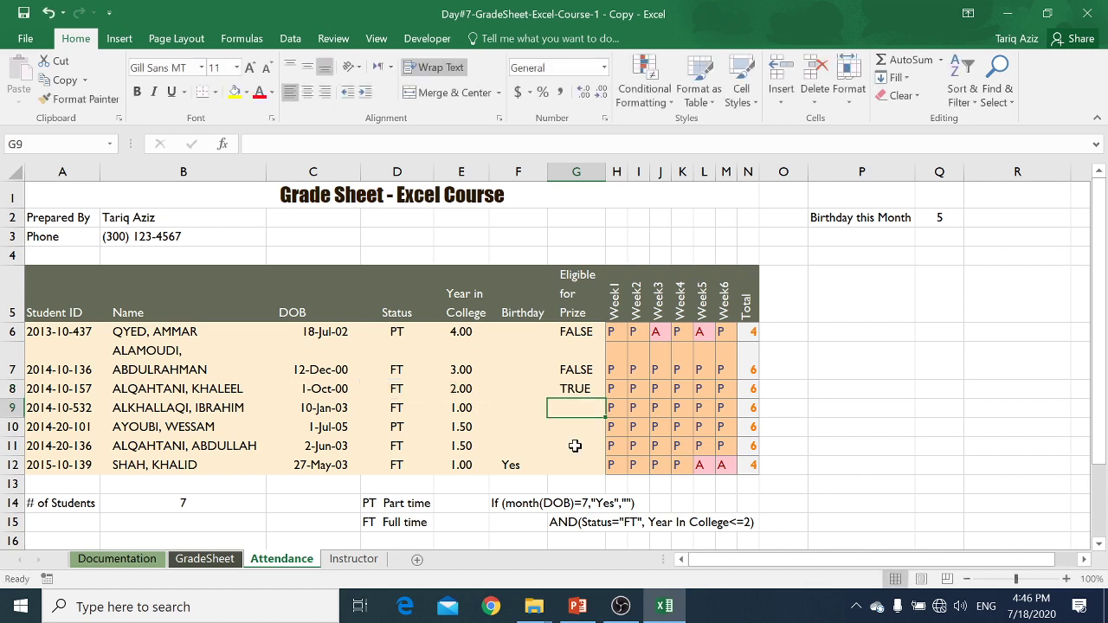
Fill the eligibility AND formula down into G9, G10, G11 and G12.
key("ctrl+d")
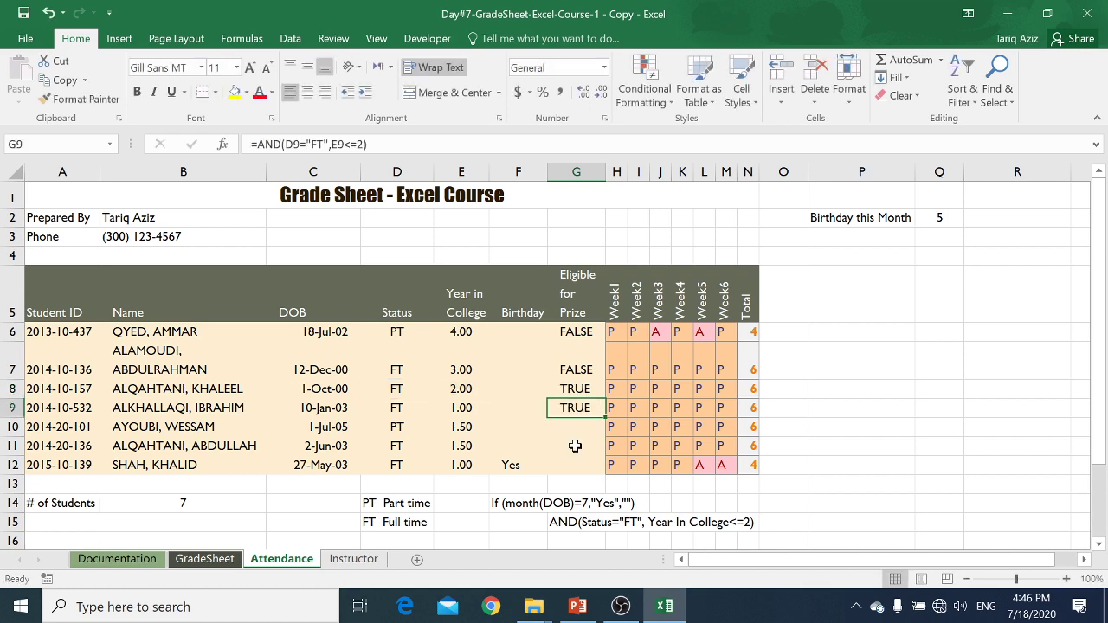
key("Down")
key("ctrl+d")
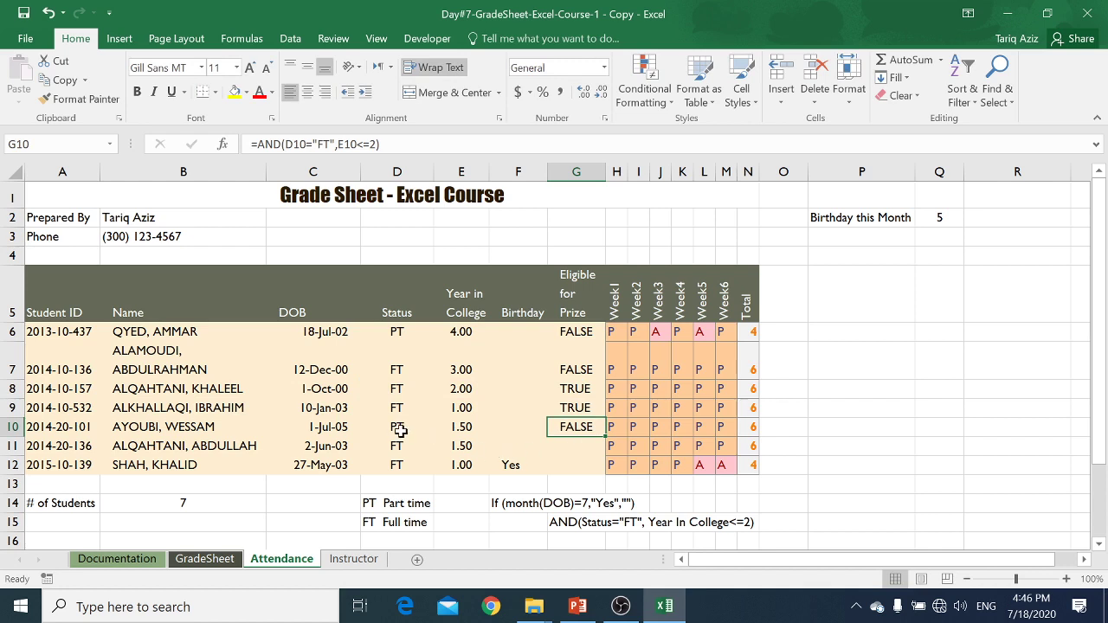
key("Down")
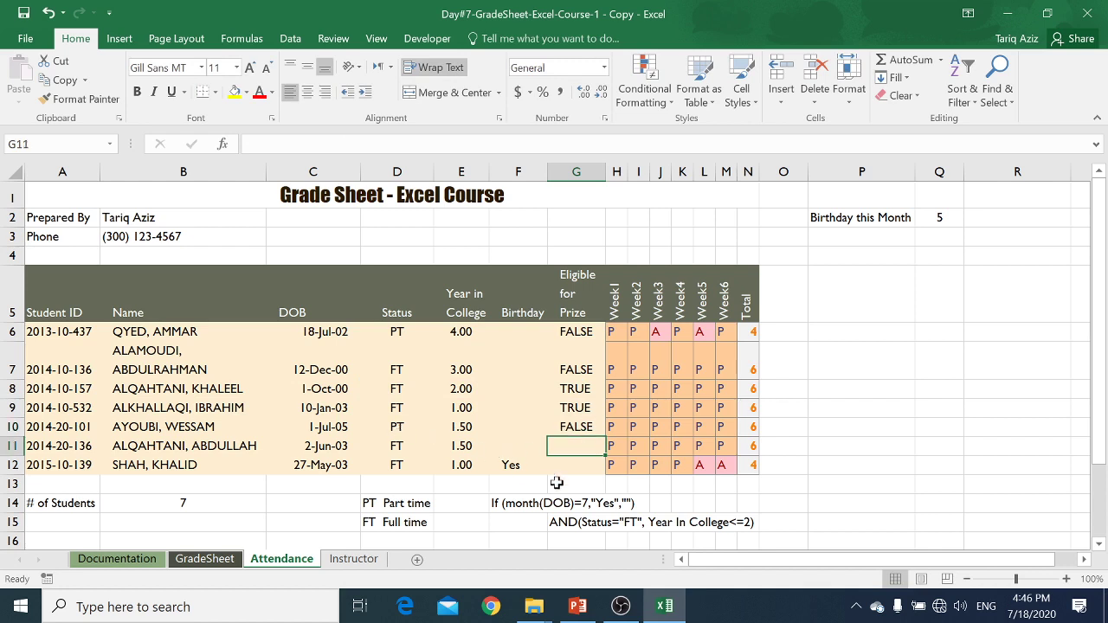
key("ctrl+d")
key("Down")
key("ctrl+d")
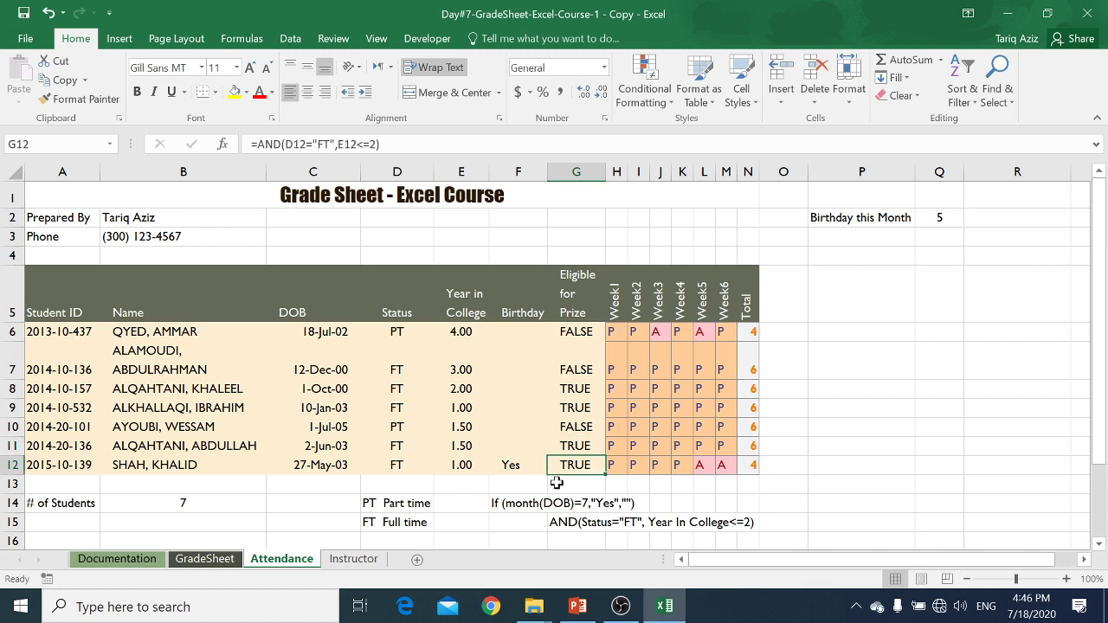
Test by setting E12 to 3 to see G12 turn FALSE, then undo back to 1.00.
key("Left")
key("Left")
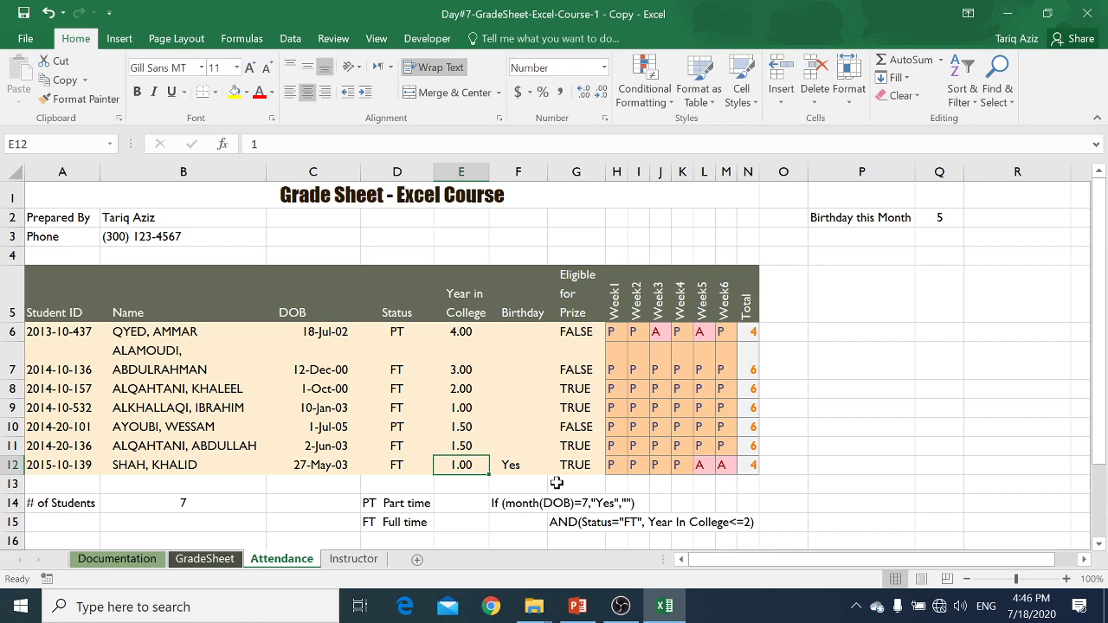
type("3")
key("Return")
key("Up")
key("Right")
key("Right")
key("ctrl+z")
key("Right")
key("Right")
key("Up")
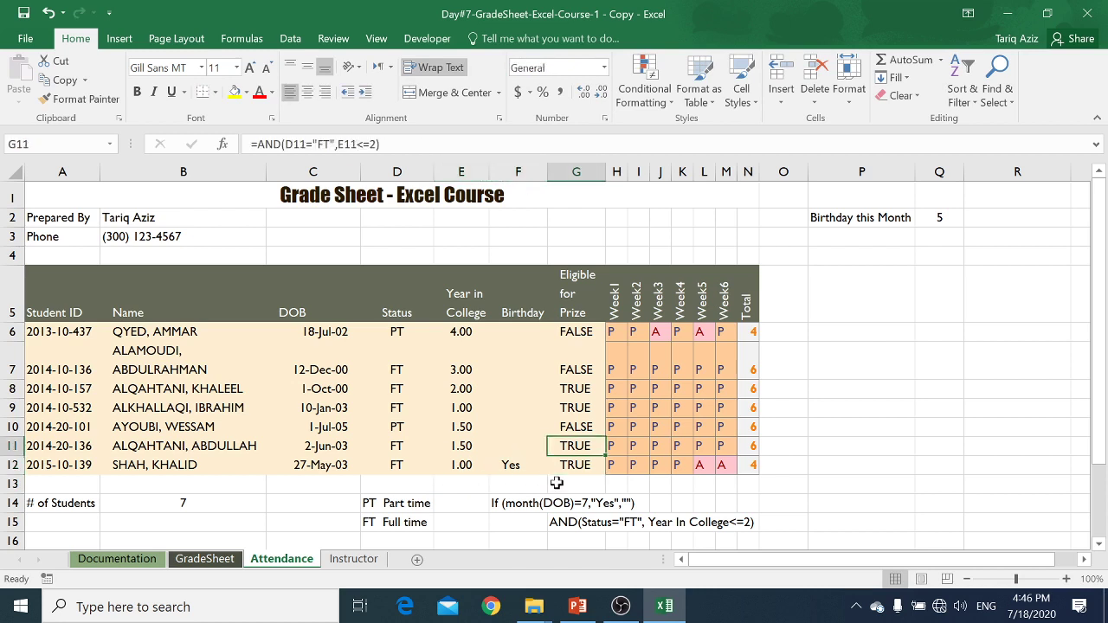
key("Up")
key("Up")
key("Up")
key("Up")
key("Up")
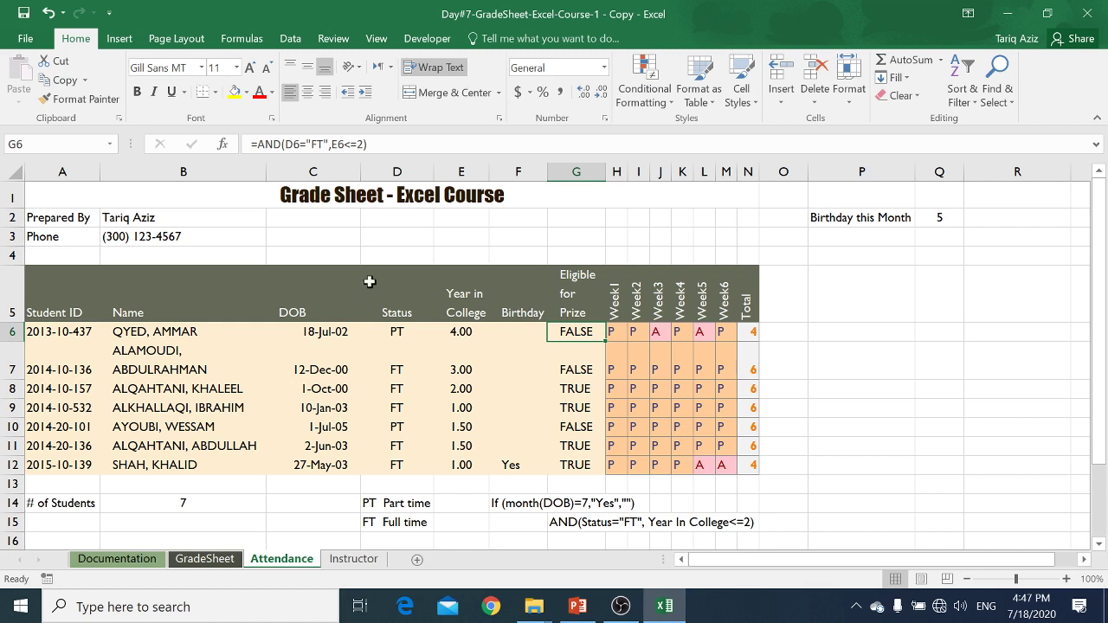
Wrap G6's AND in IF(...,"Yes","") so it shows Yes or stays blank.
mouse_move(257, 143)
left_mouse_down()
mouse_move(367, 144)
mouse_move(257, 143)
left_mouse_up()
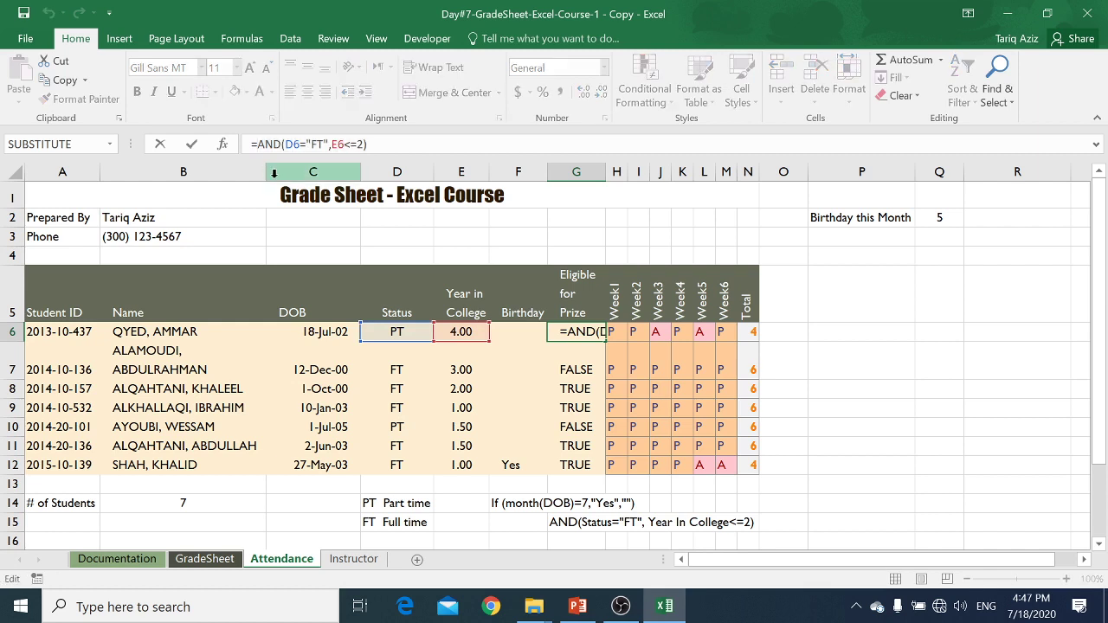
type("IF")
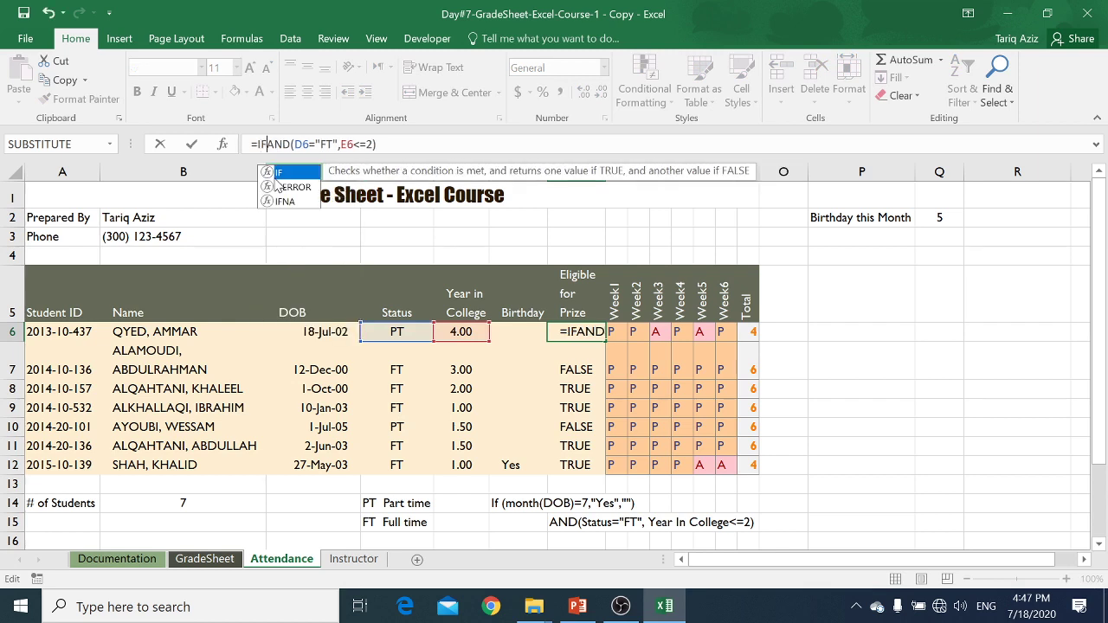
type("(")
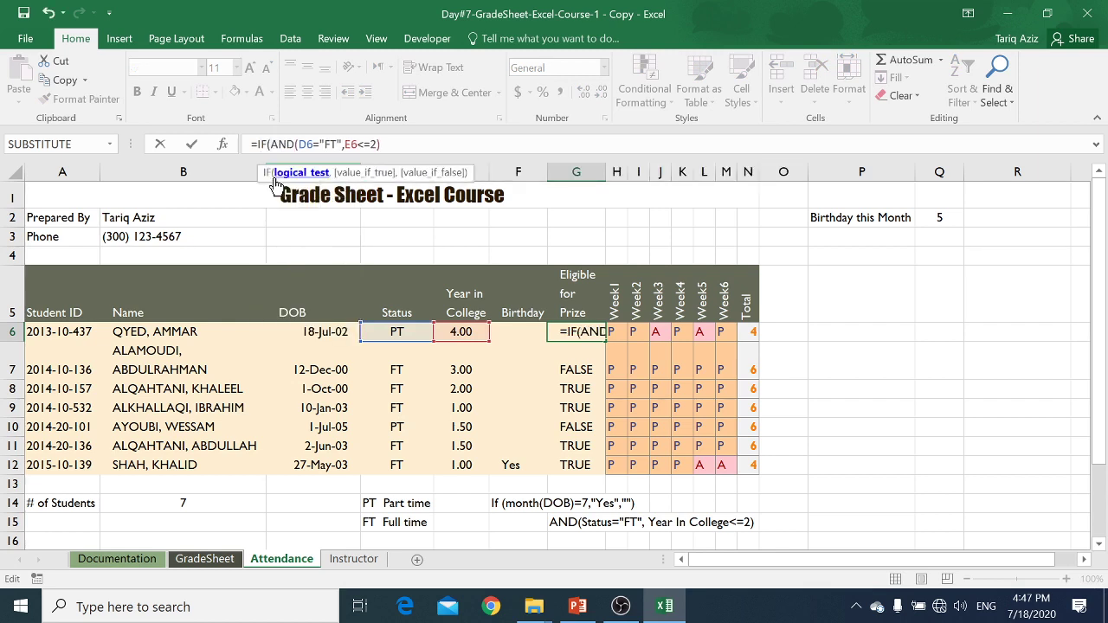
key("Right")
key("Right")
key("Right")
type(",\"")
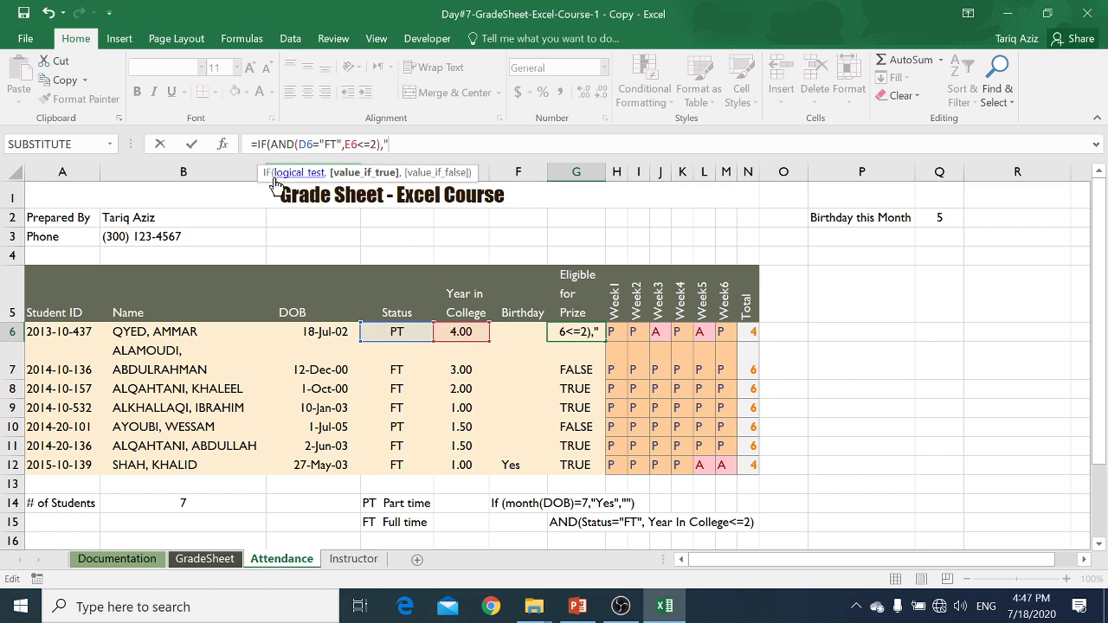
type("Yes\",")
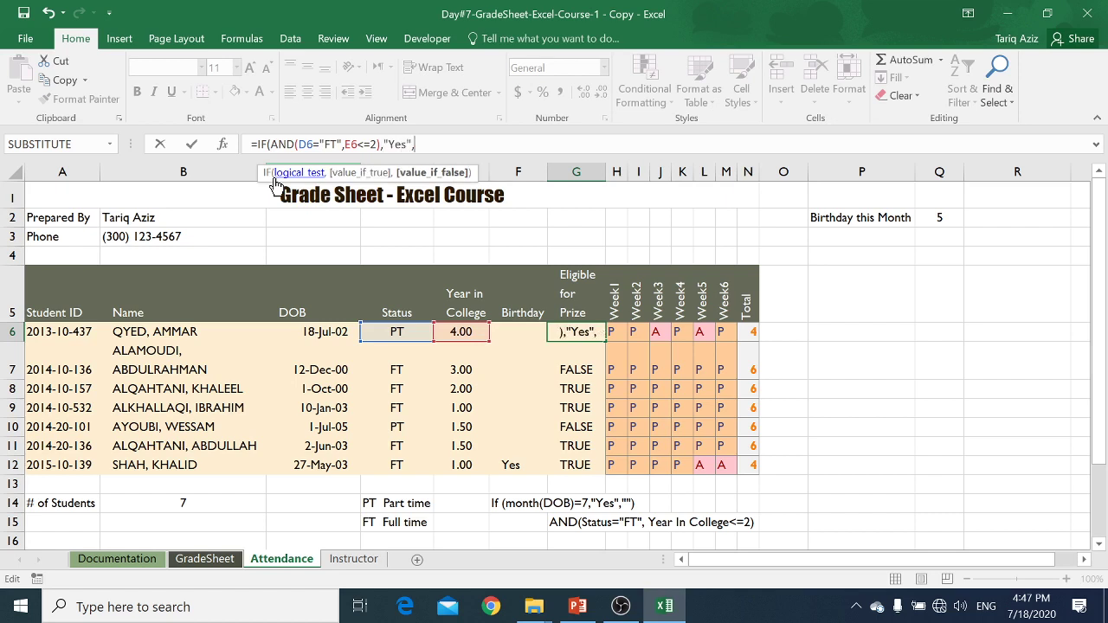
type("\"\")")
key("Return")
Paste G6's IF formula into G7 through G12, giving Yes in rows 8, 9, 11 and 12.
key("Up")
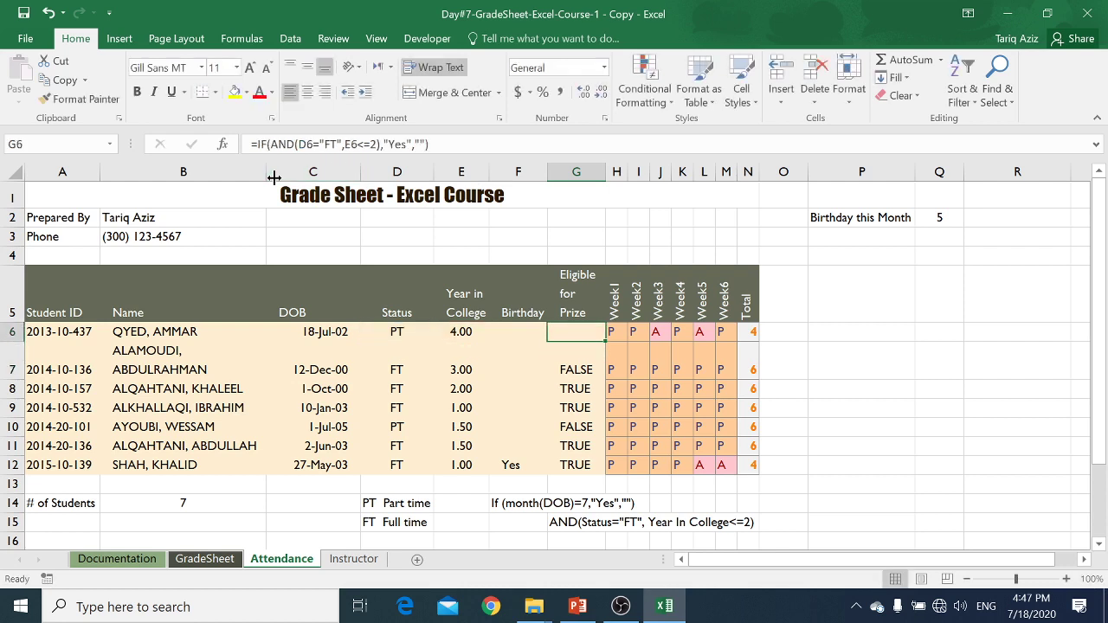
key("ctrl+c")
key("Down")
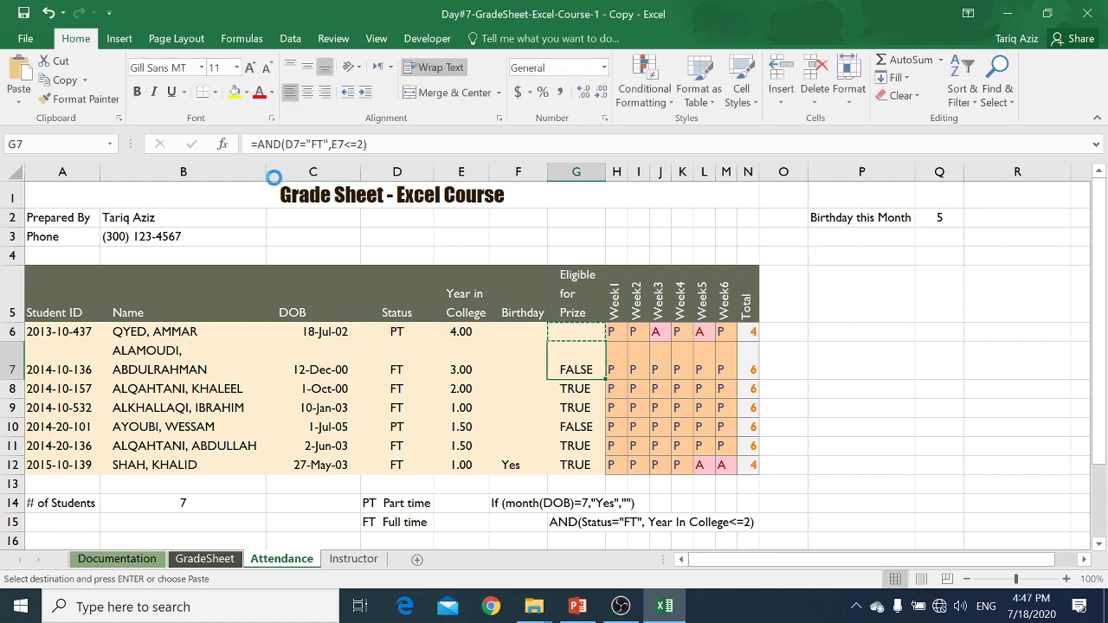
key("ctrl+v")
key("Down")
key("ctrl+v")
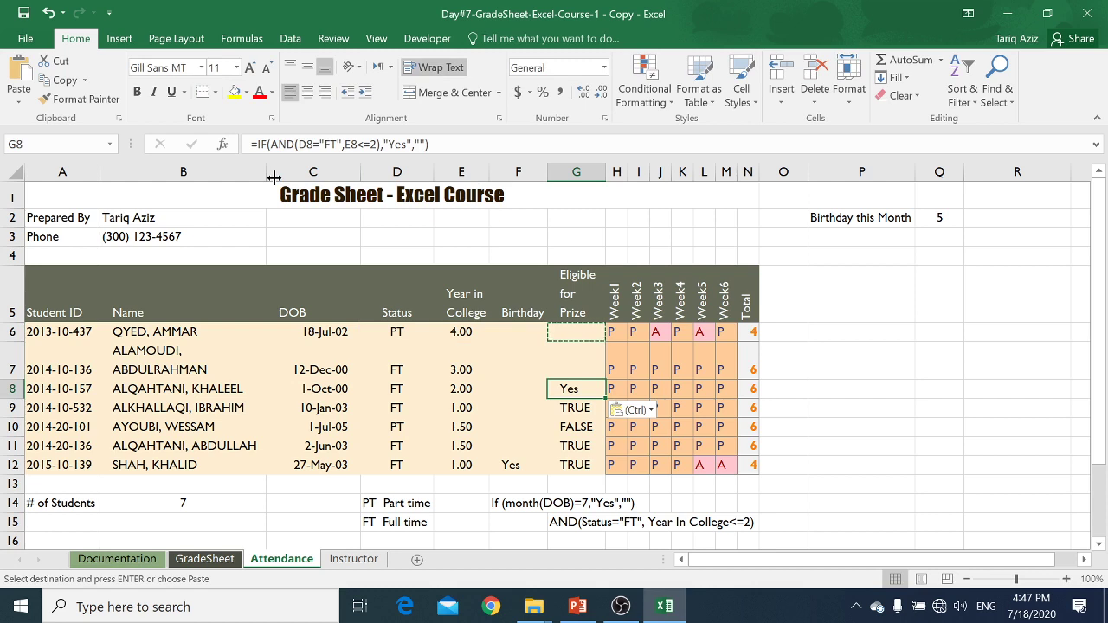
key("Down")
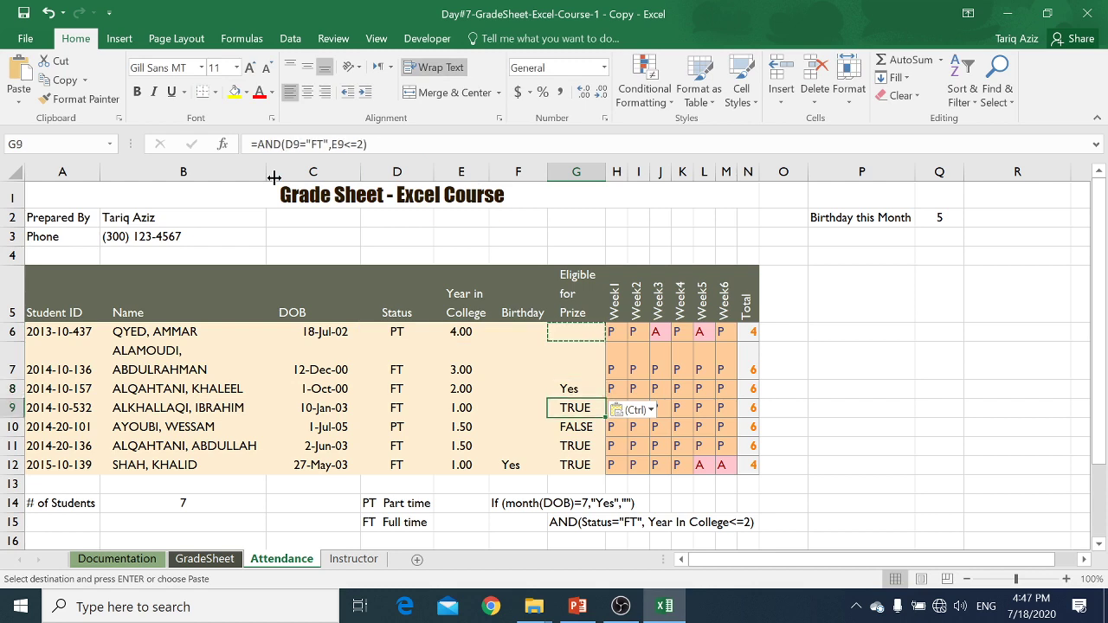
key("ctrl+v")
key("Down")
key("ctrl+v")
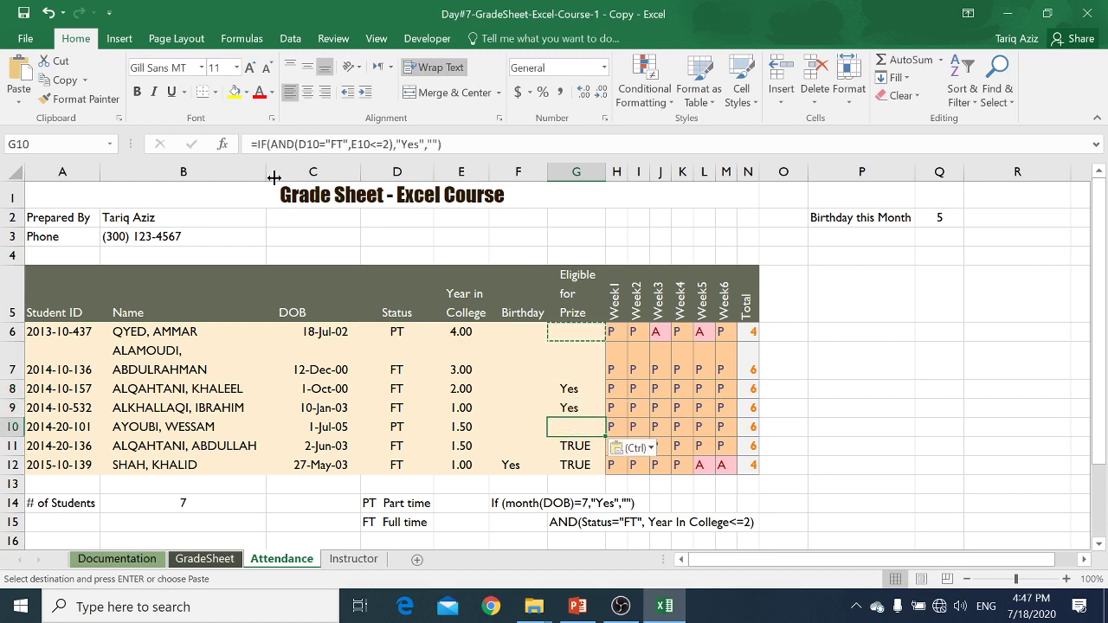
key("Down")
key("ctrl+v")
key("Down")
key("ctrl+v")
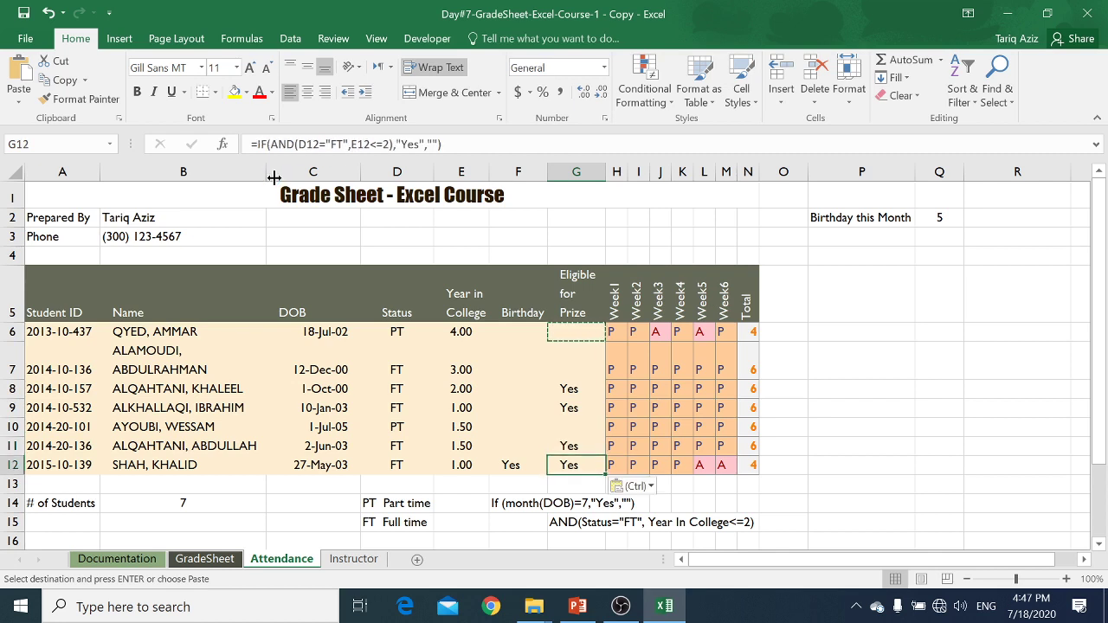
key("Escape")
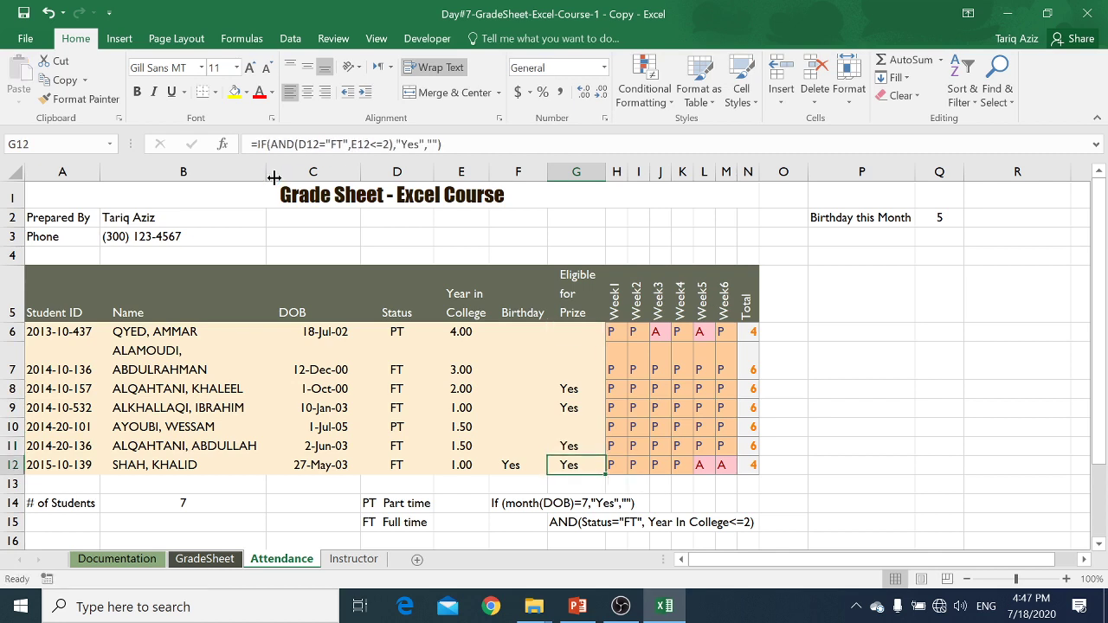
key("F2")
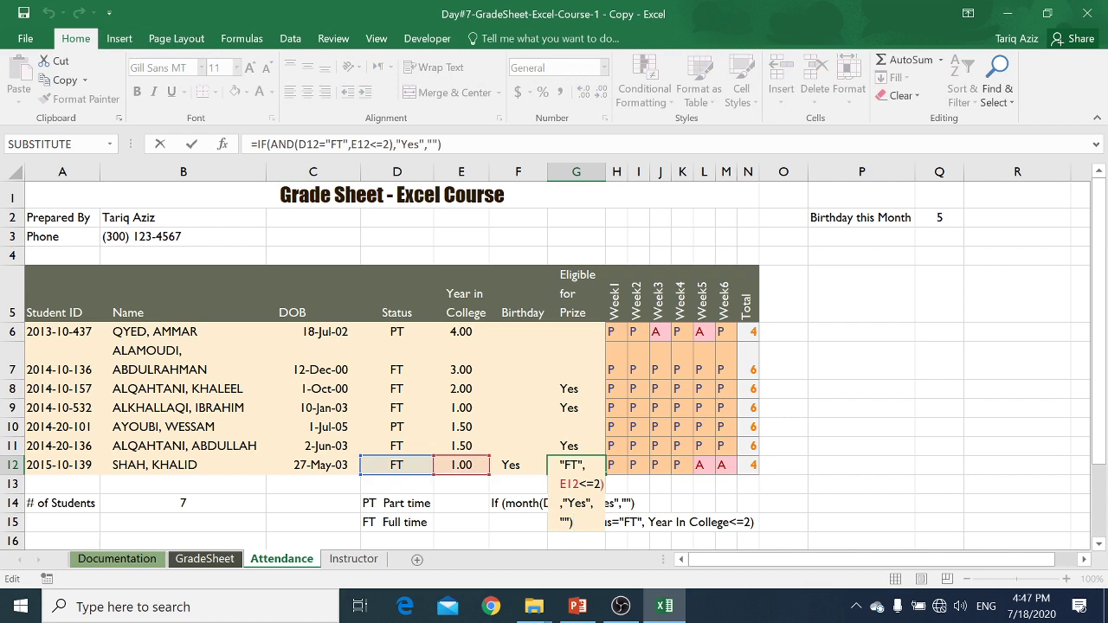
left_click_drag(270, 144, 393, 144)
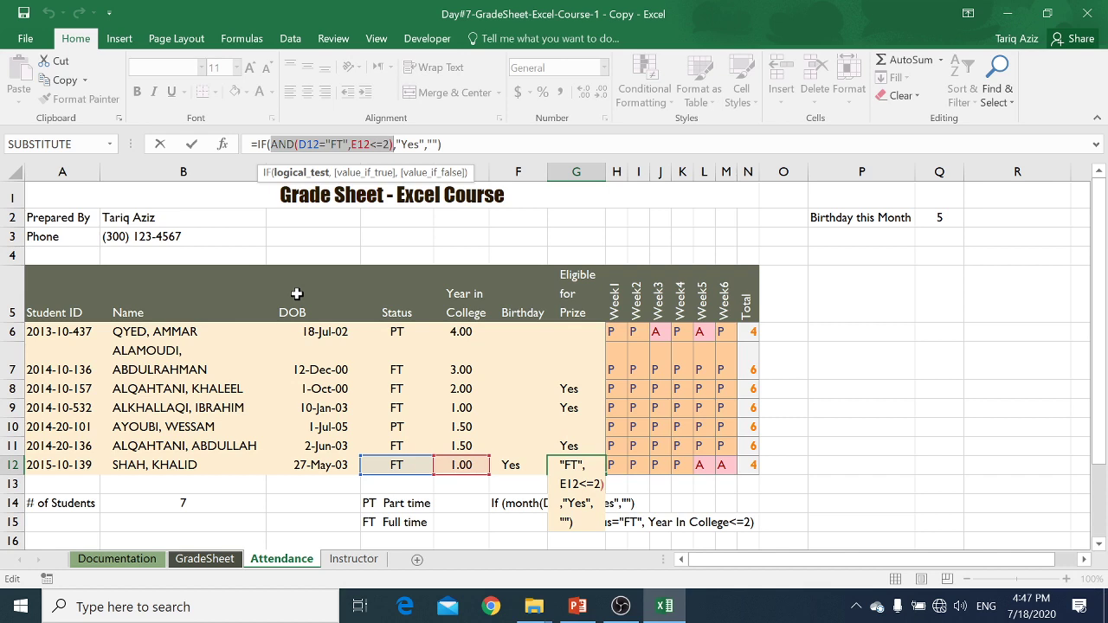
key("F9")
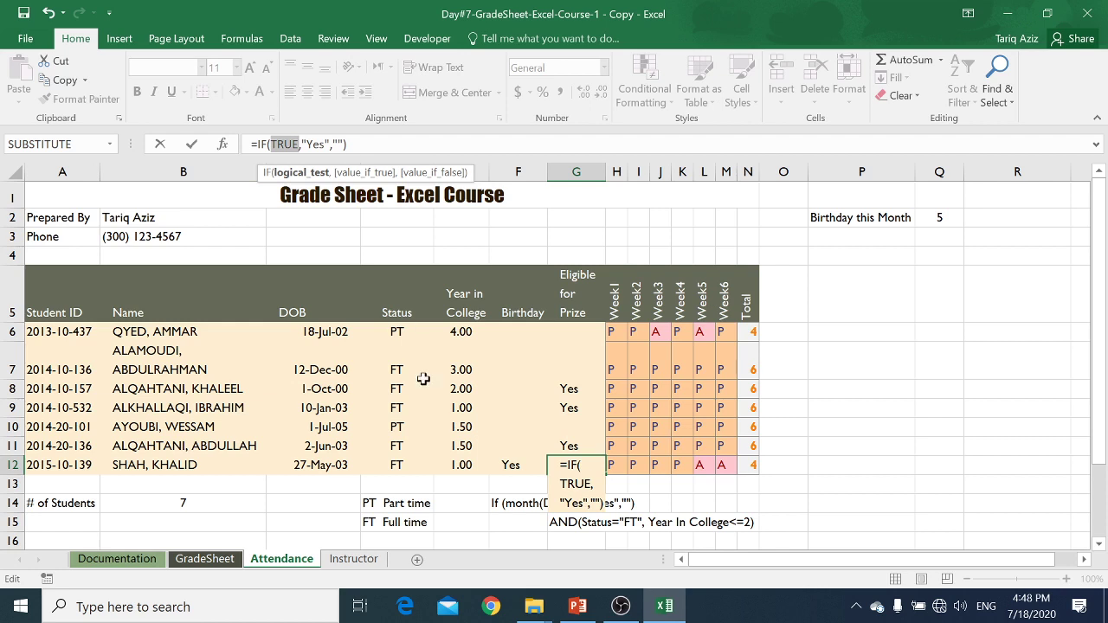
key("Escape")
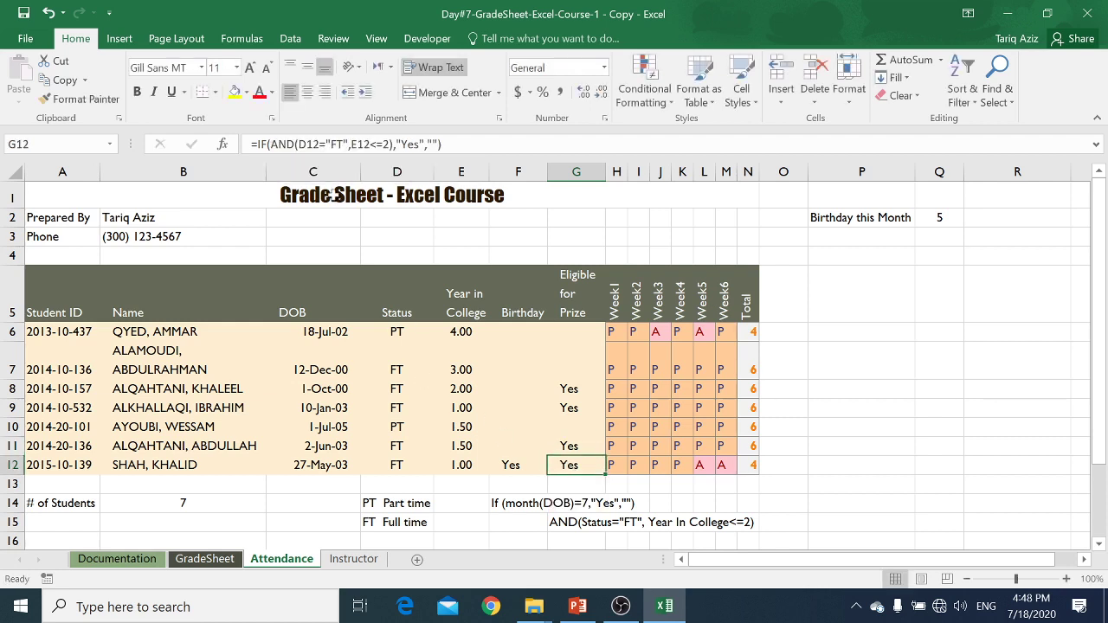
left_click_drag(270, 143, 389, 144)
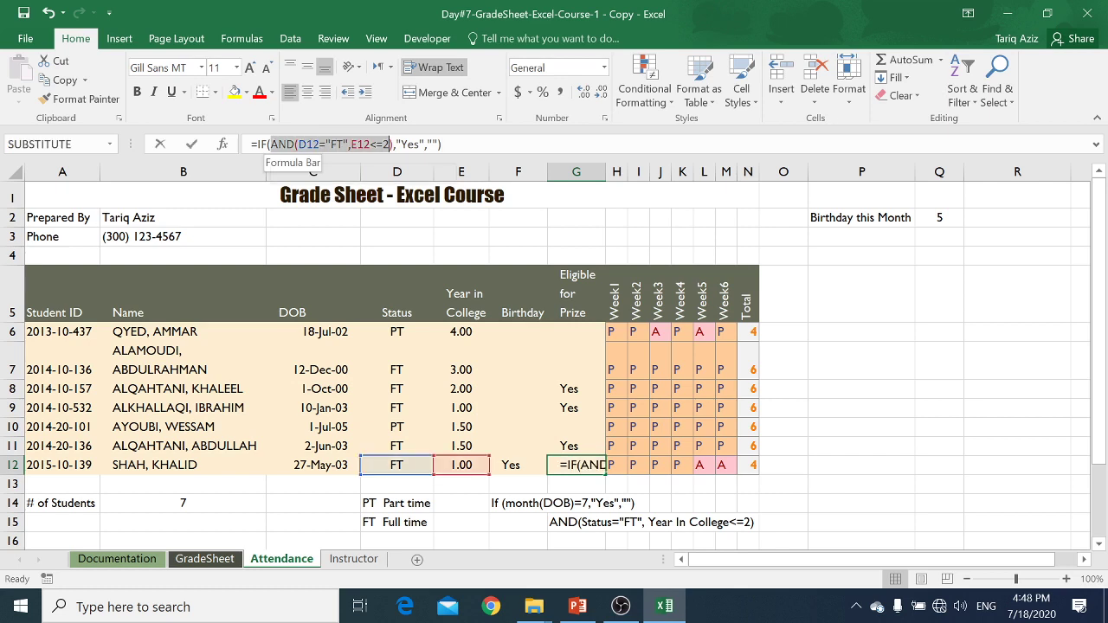
left_click(584, 392)
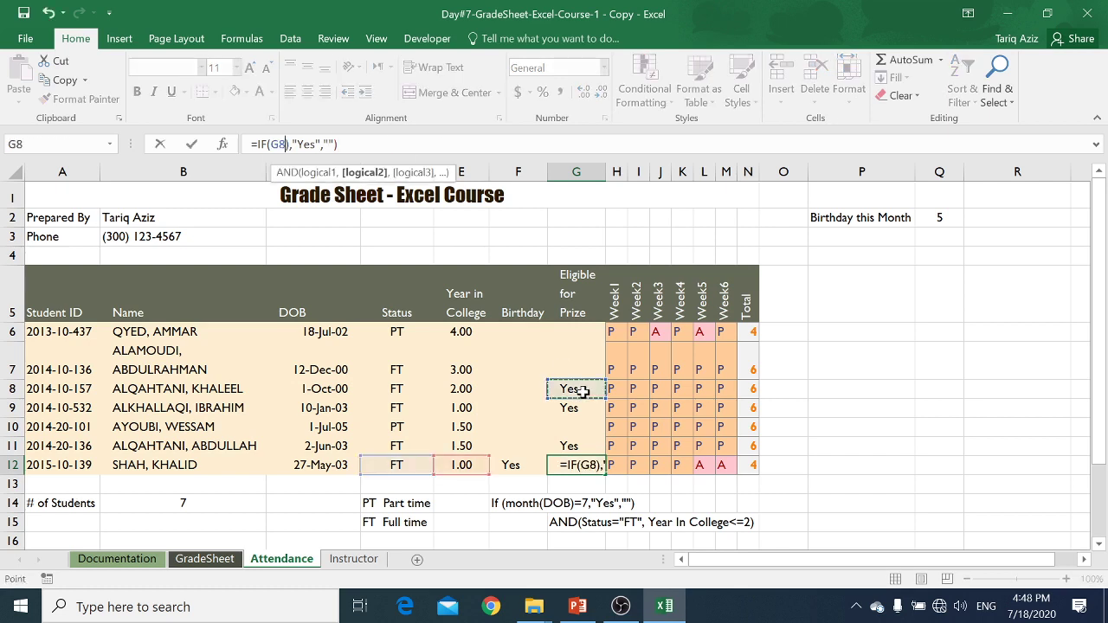
key("ctrl+z")
key("Return")
key("Up")
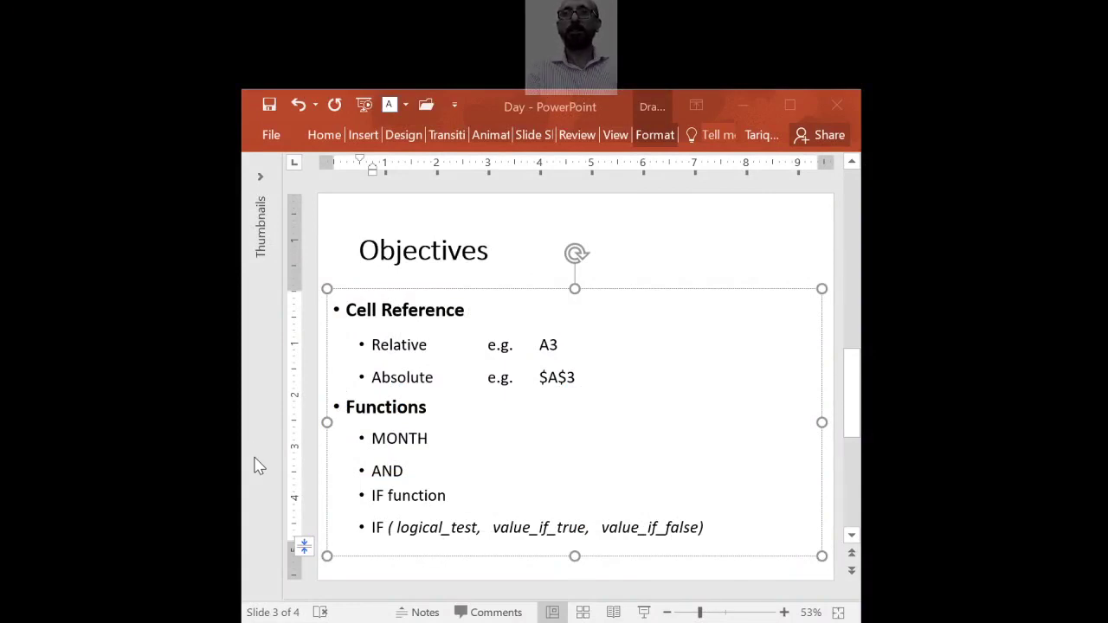
Scroll the PowerPoint deck down to slide 4, the End of Meeting supplication slide.
left_click(254, 462)
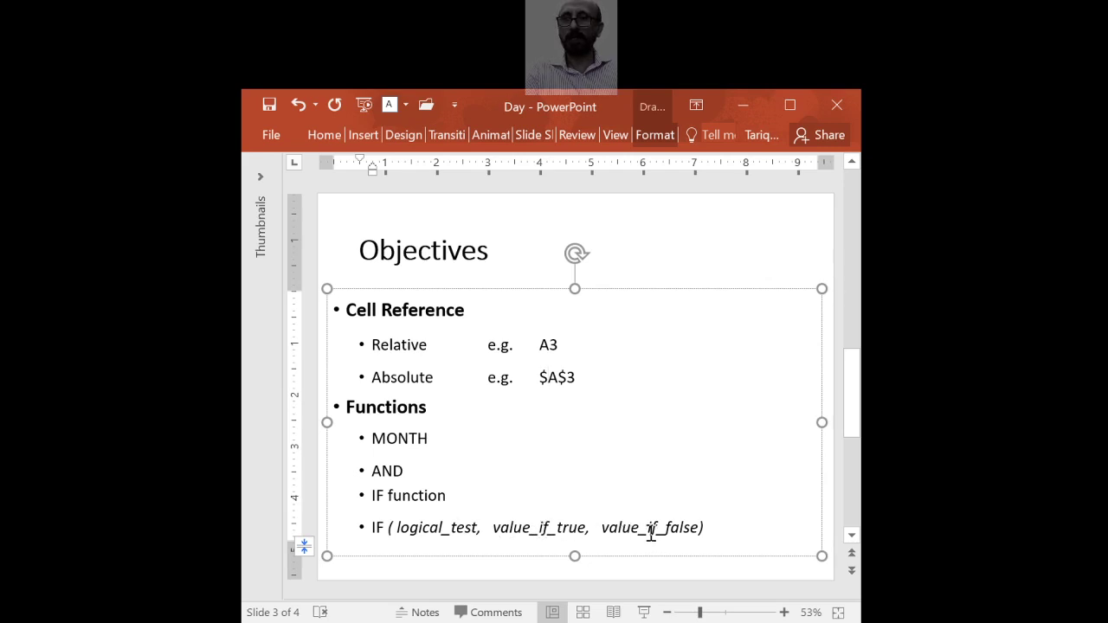
scroll(653, 541, "down", 2)
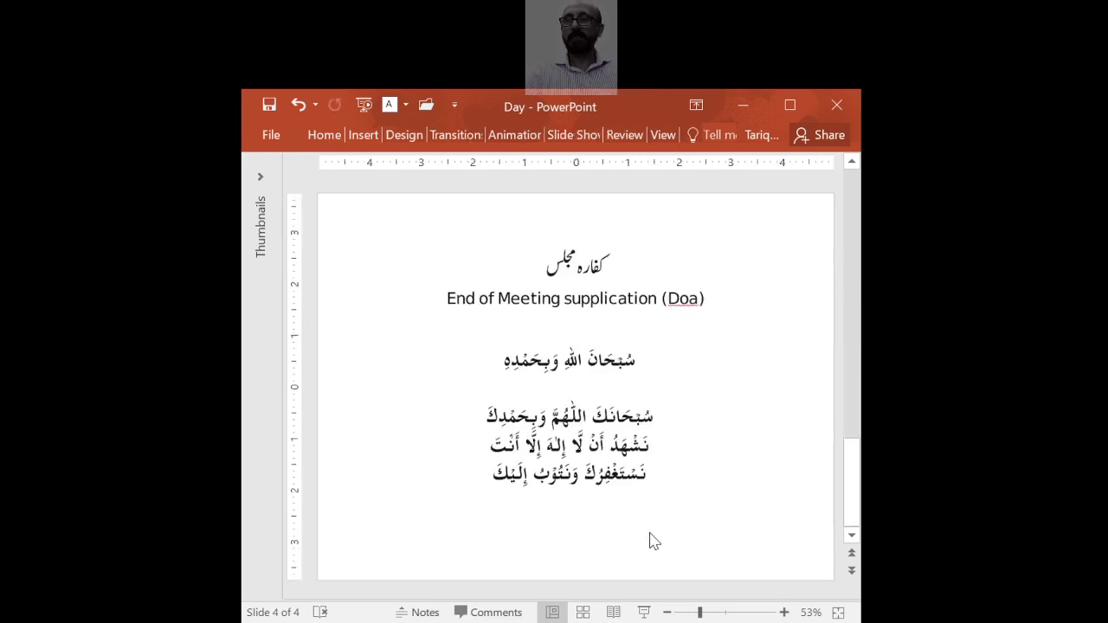